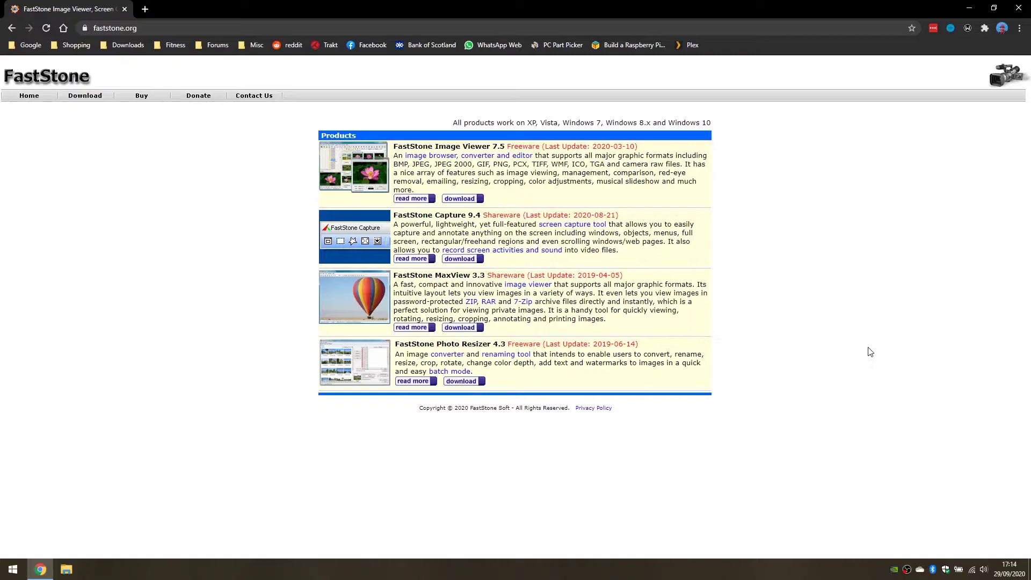
Open the FastStone Image Viewer 7.5 details page on faststone.org.
left_click(414, 199)
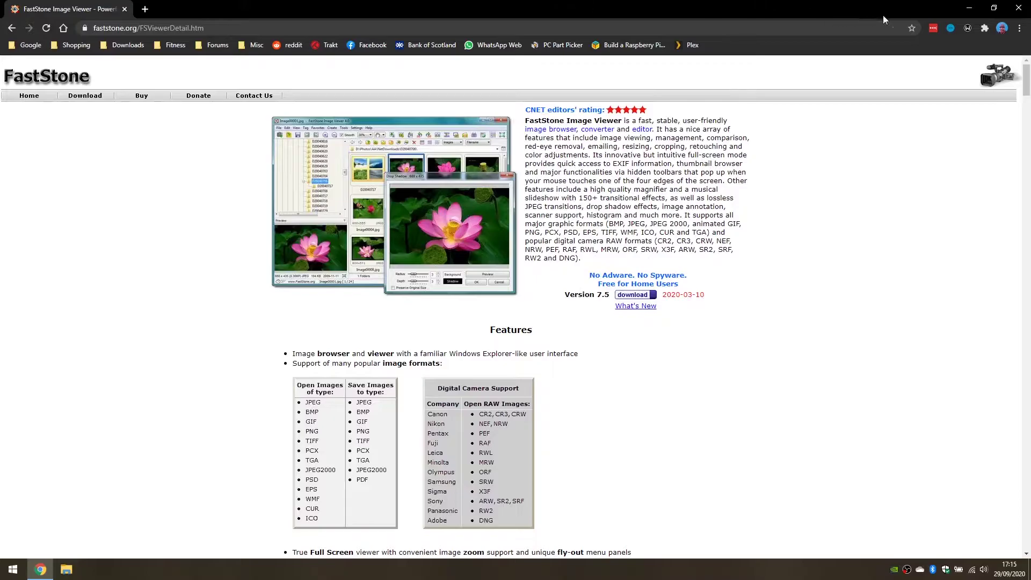
Open IMG_2319.jpg from the Photos - Original folder in ImageGlass.
left_click(969, 9)
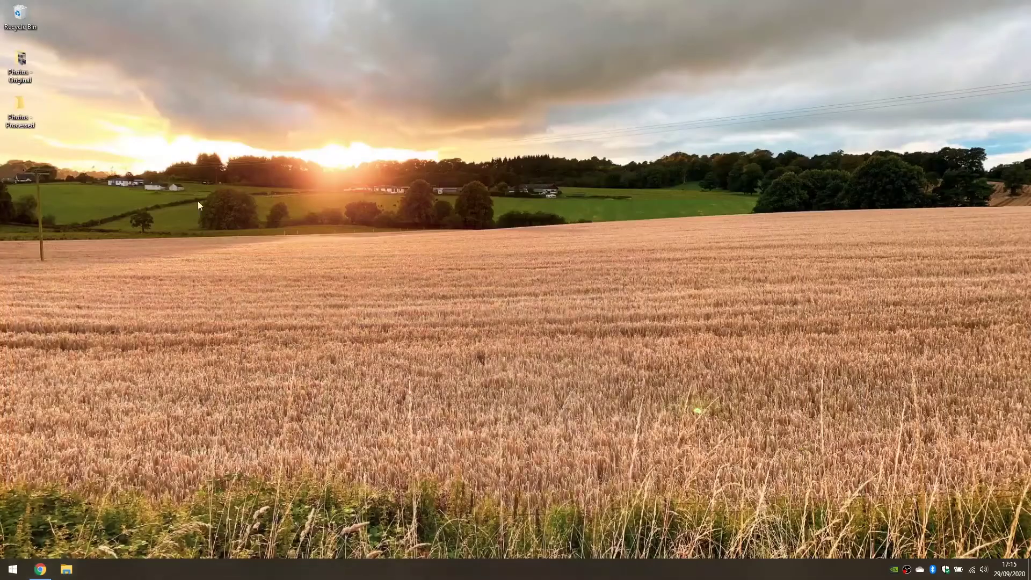
double_click(20, 62)
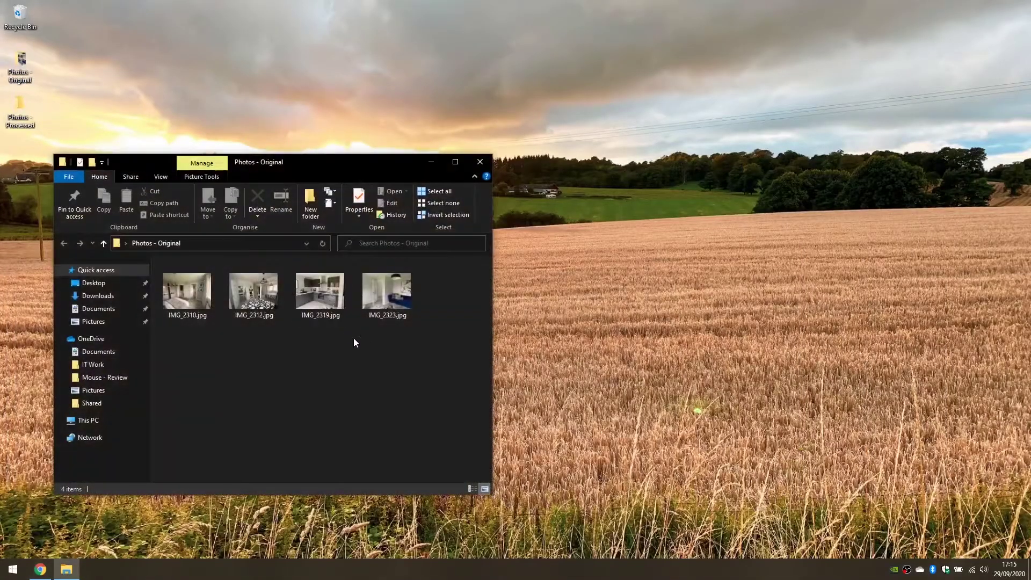
left_click(307, 292)
double_click(307, 291)
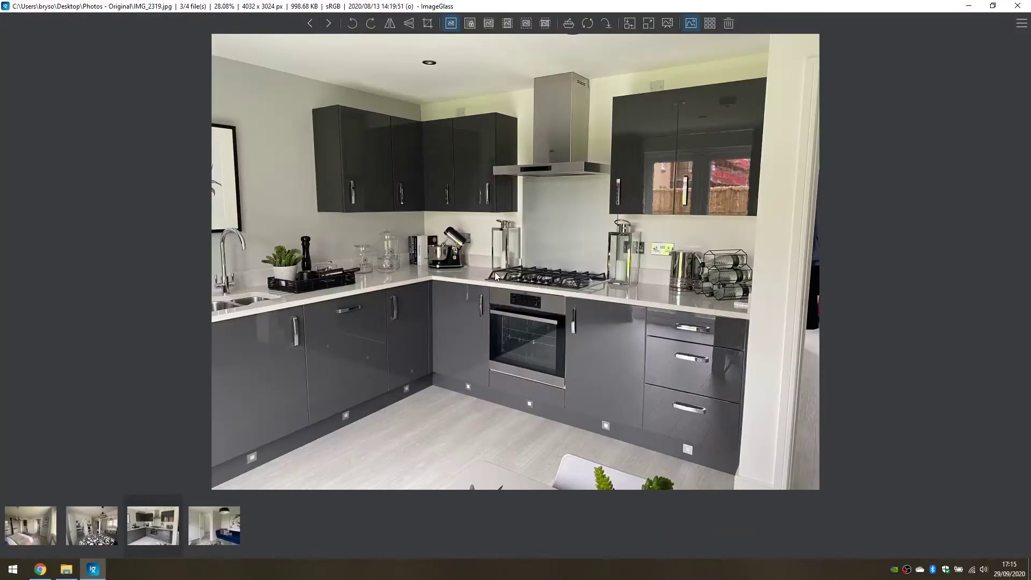
Review the photo's date taken, camera and GPS details in Image properties, then close ImageGlass.
right_click(498, 280)
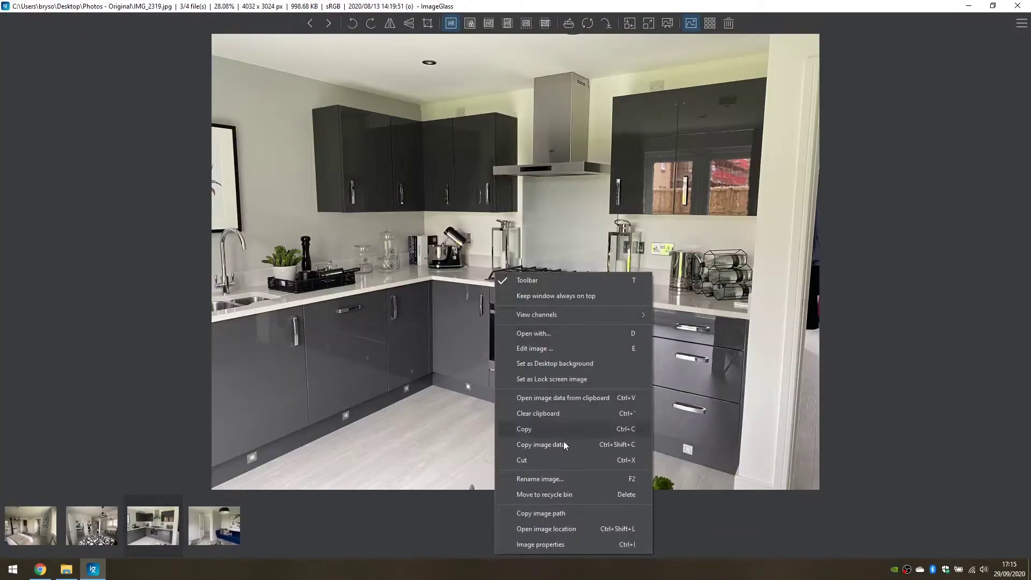
left_click(572, 543)
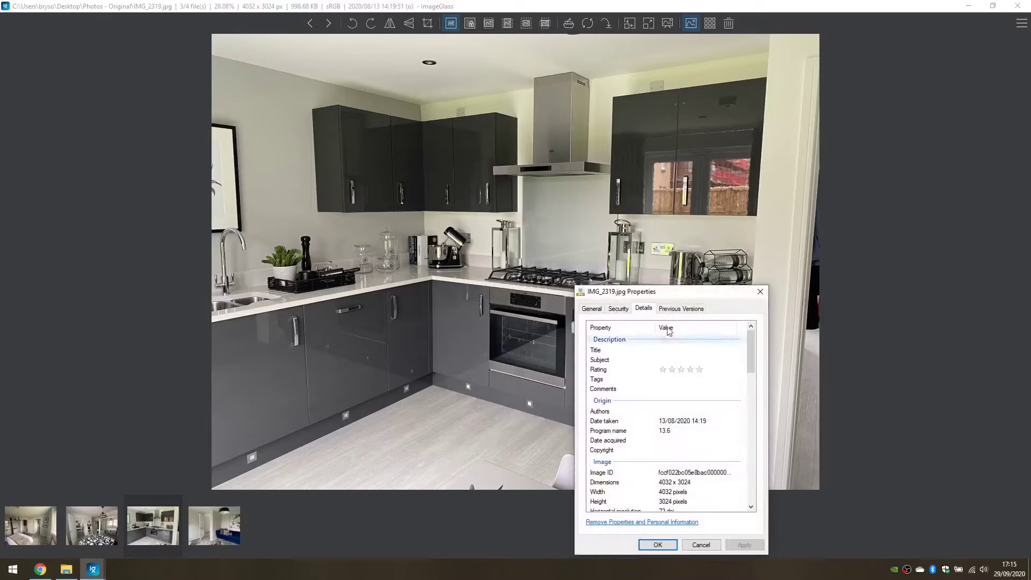
left_click_drag(680, 293, 503, 165)
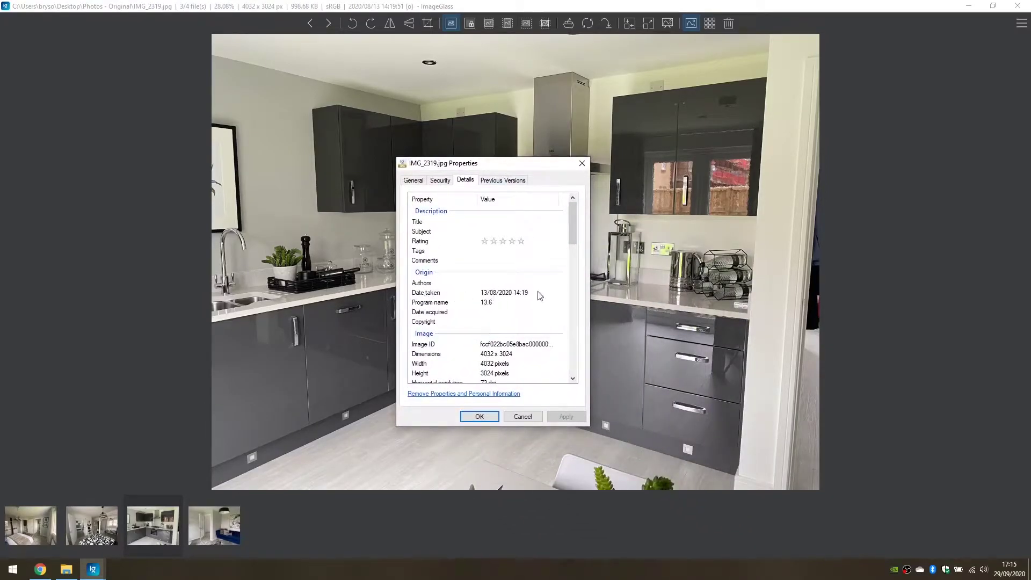
left_click_drag(573, 225, 574, 265)
left_click(457, 362)
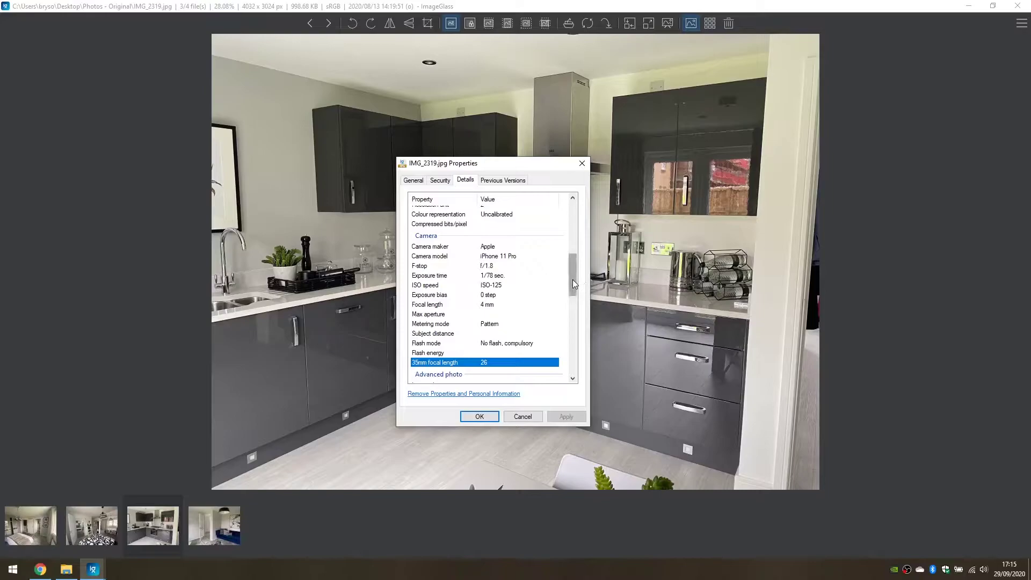
left_click_drag(572, 279, 570, 346)
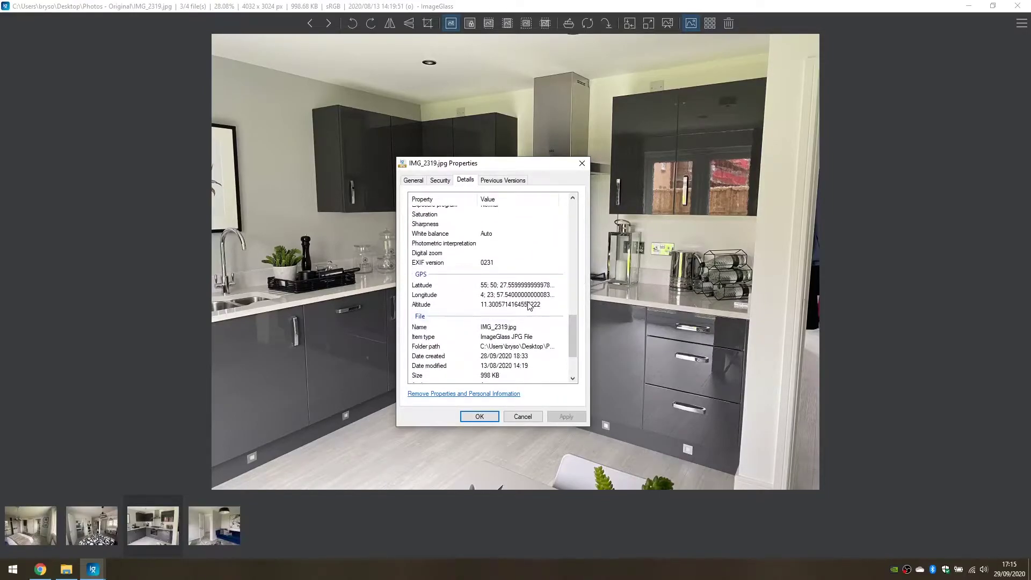
left_click(524, 418)
left_click(1018, 6)
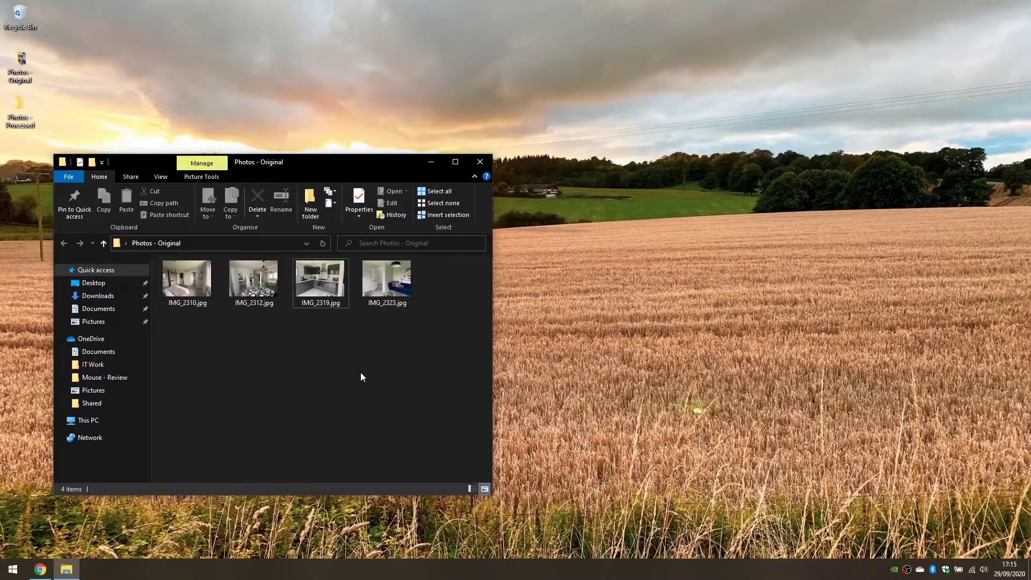
Close Explorer, launch FastStone Image Viewer from the start search, and browse its Colors and Effects menus.
left_click(479, 162)
key("super")
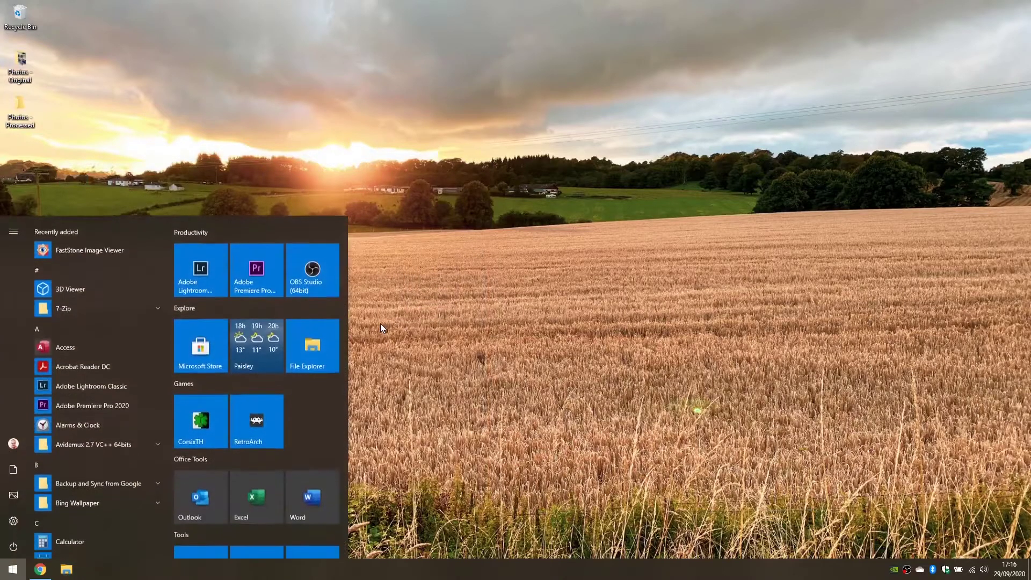
type("fast")
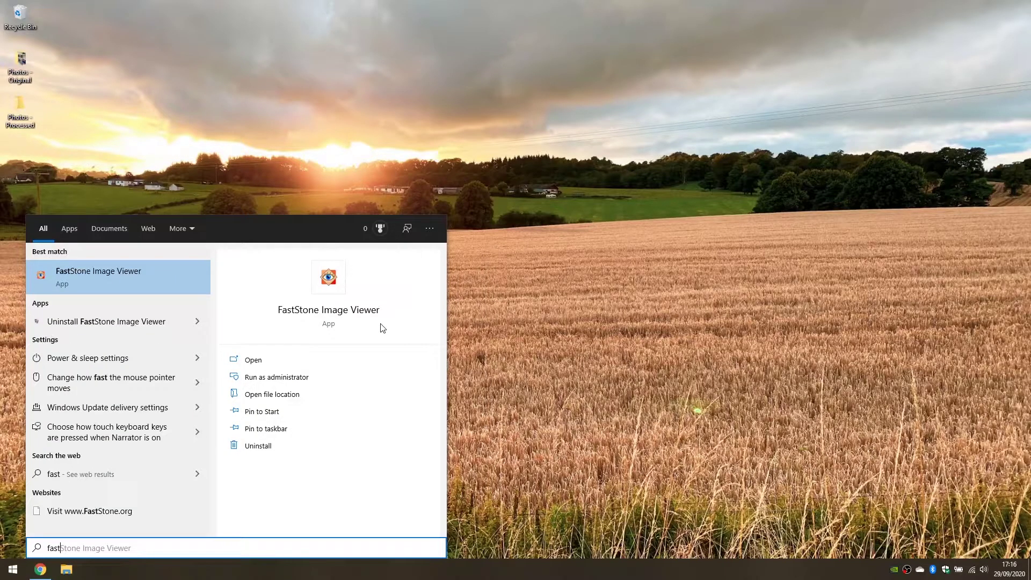
left_click(382, 327)
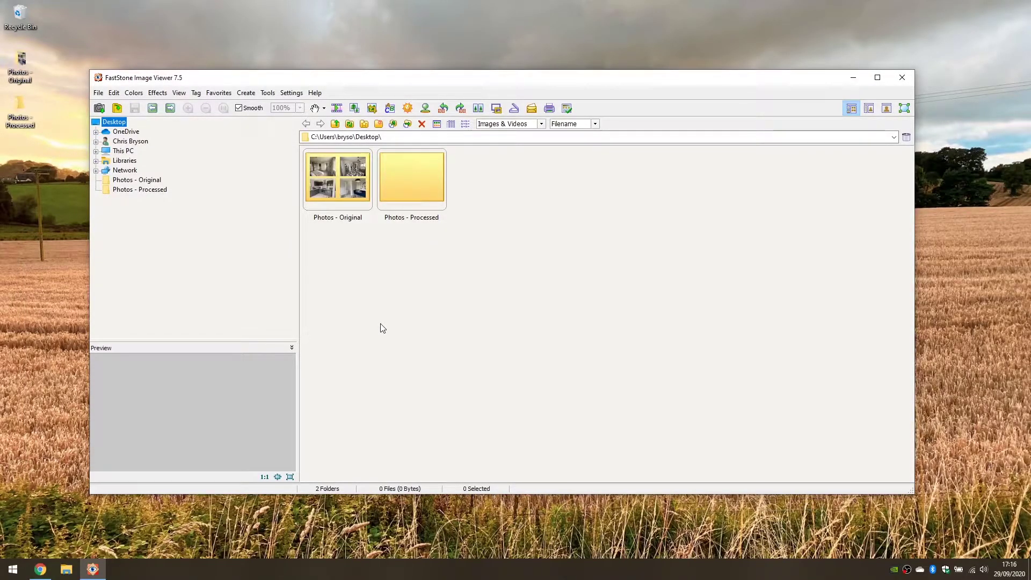
left_click(134, 92)
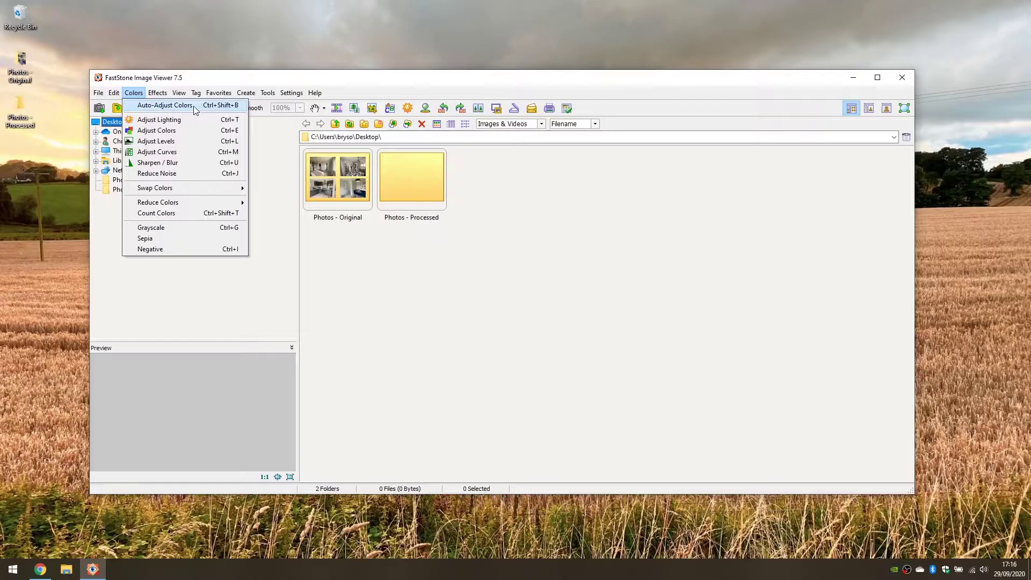
mouse_move(160, 97)
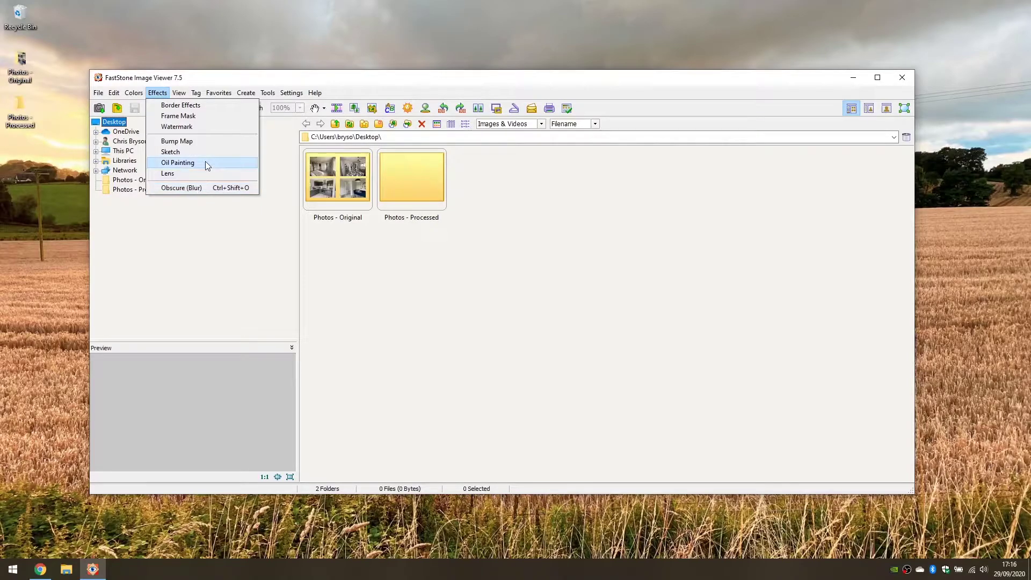
Open Tools > Batch Convert / Rename and its Advanced Options text settings.
left_click(241, 103)
left_click(267, 93)
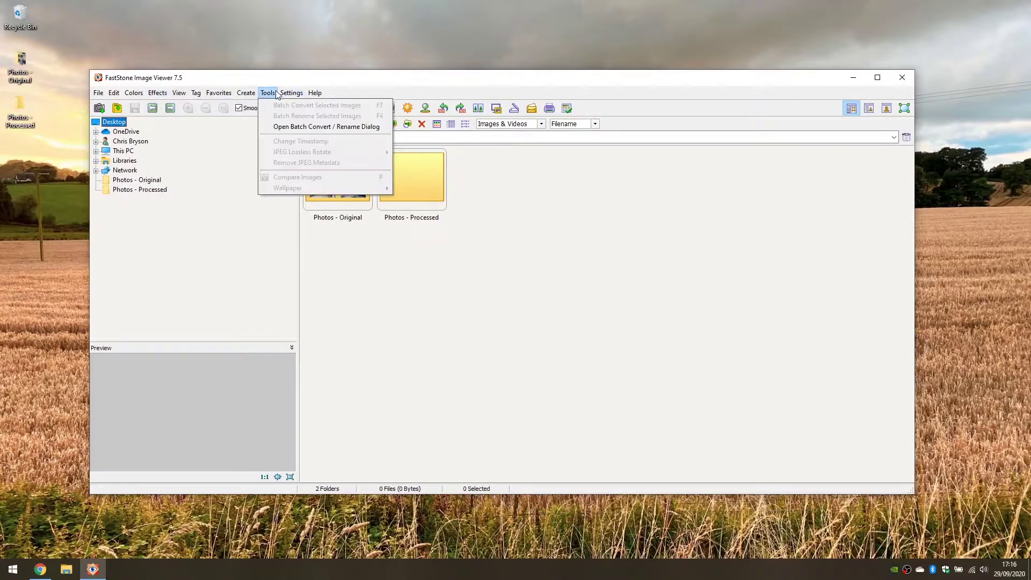
left_click(315, 127)
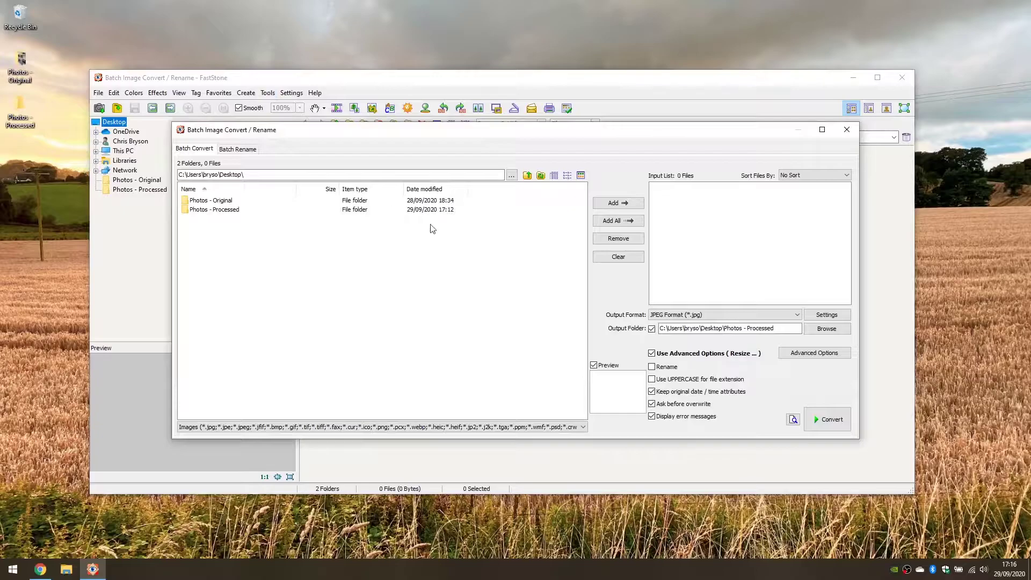
left_click(821, 357)
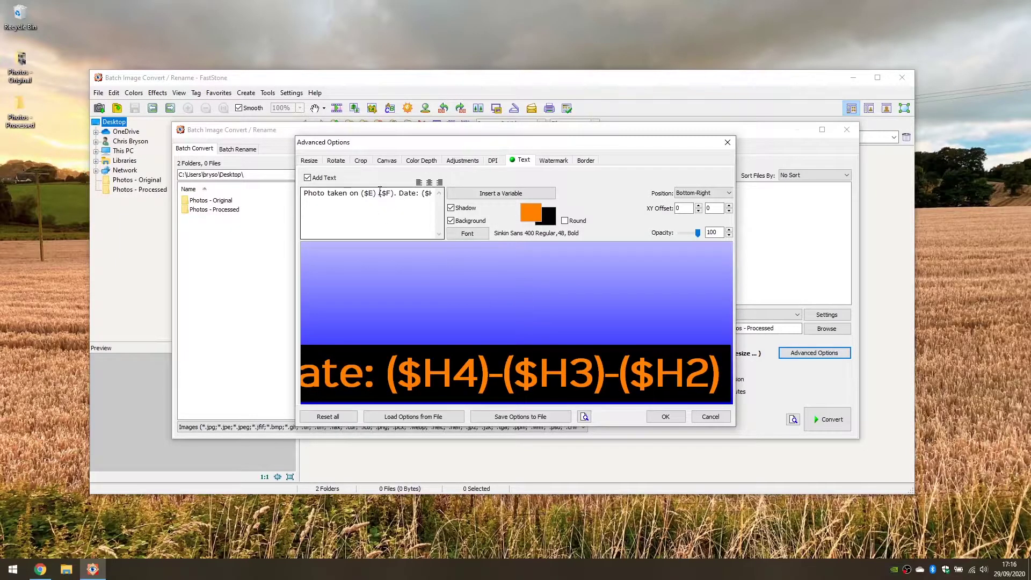
Replace the old caption with 'Photo taken by', the photographer's name, and 'on'.
key("ctrl+a")
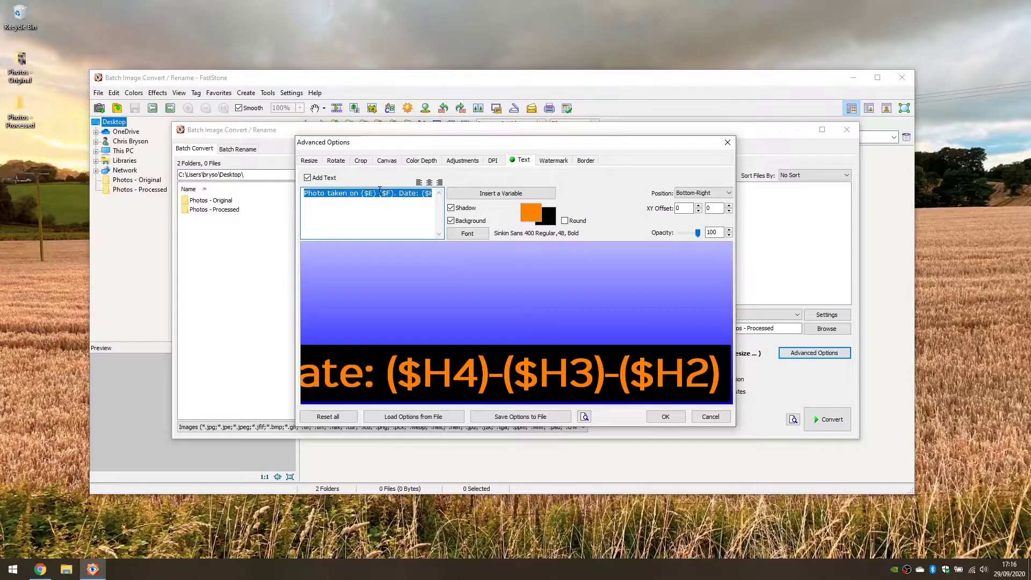
key("BackSpace")
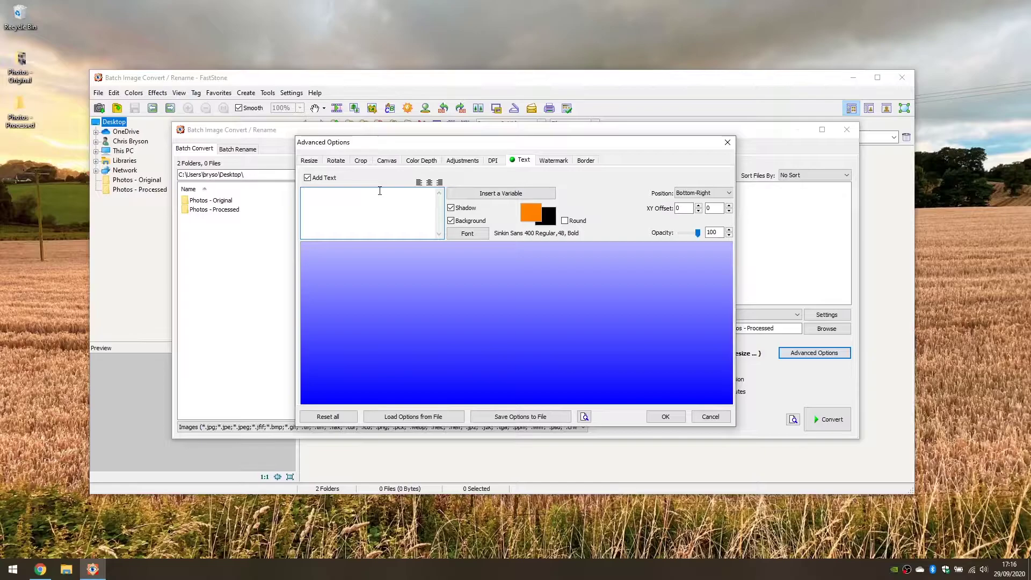
type("Photo taken")
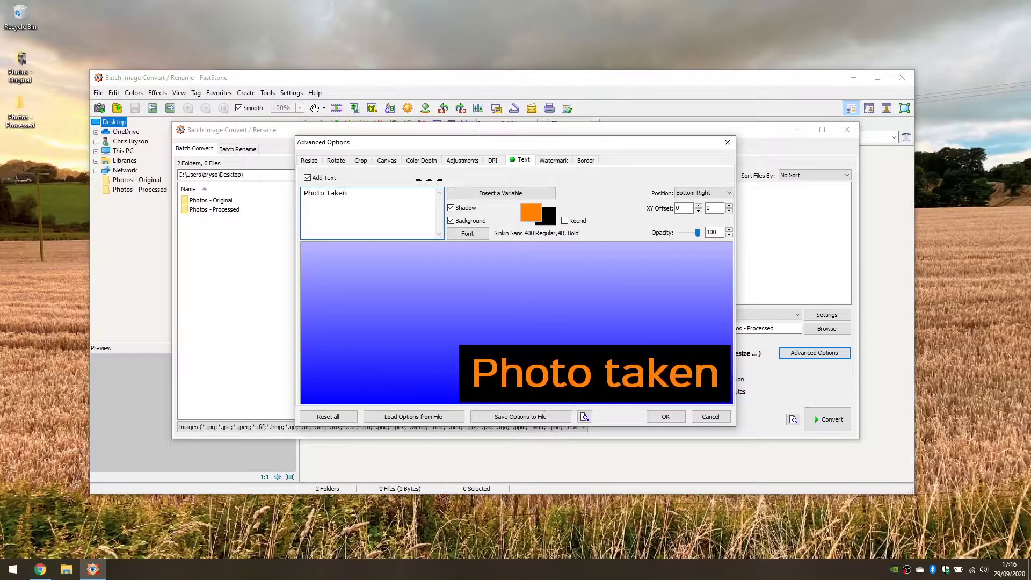
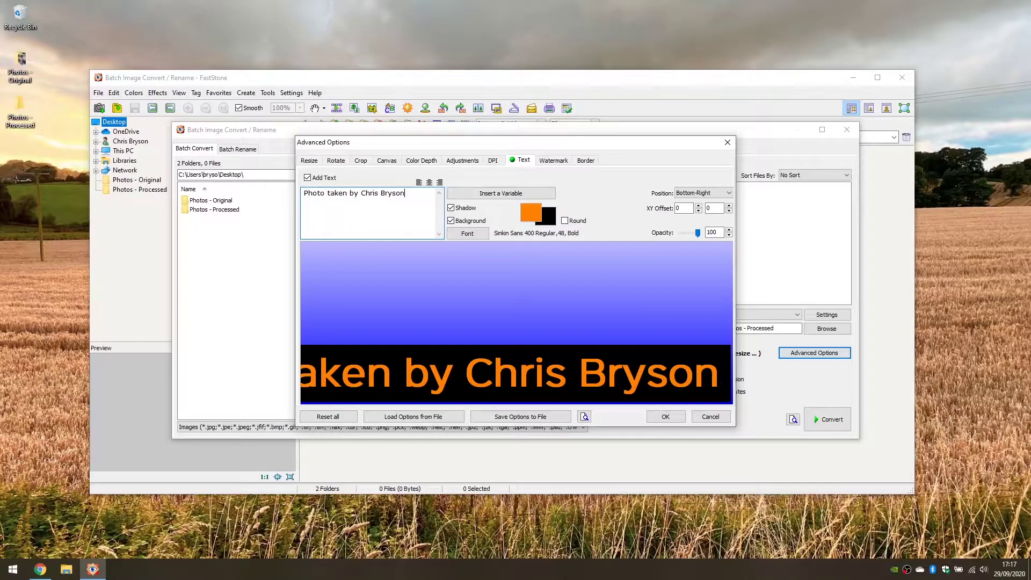
type(" on")
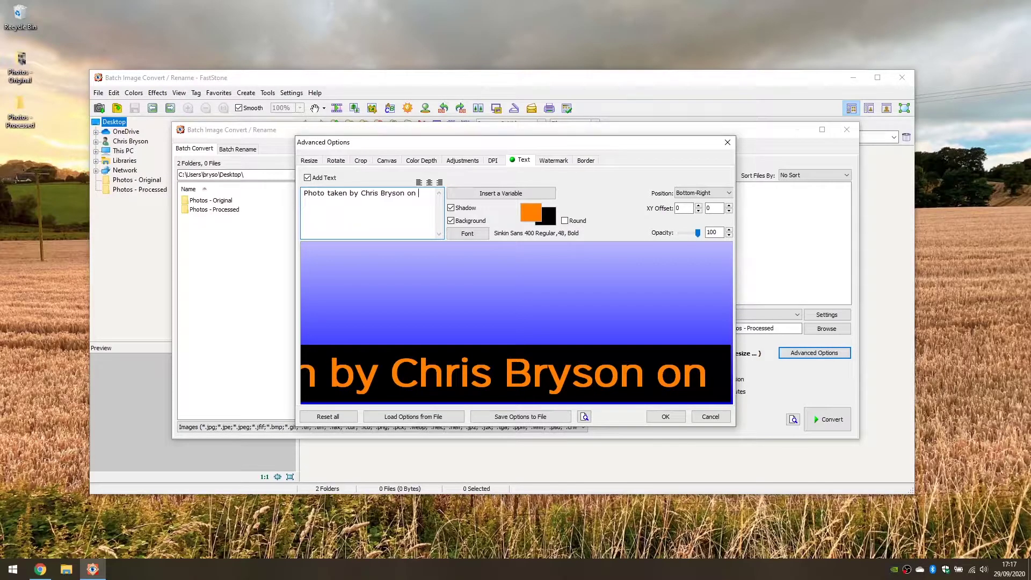
left_click(479, 195)
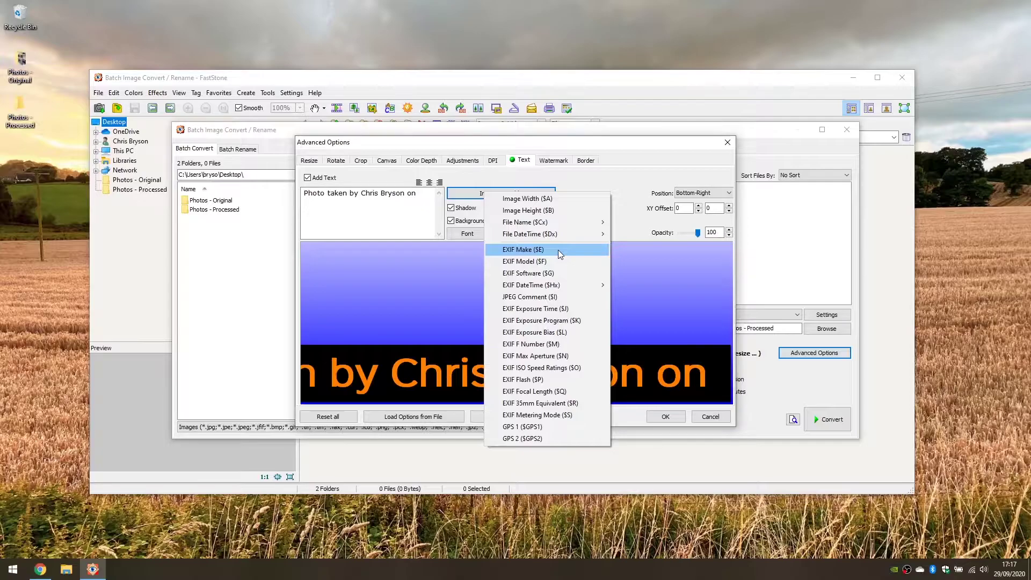
Append the EXIF day, month and year variables as ($H4)-($H3)-($H2) to the caption.
mouse_move(558, 285)
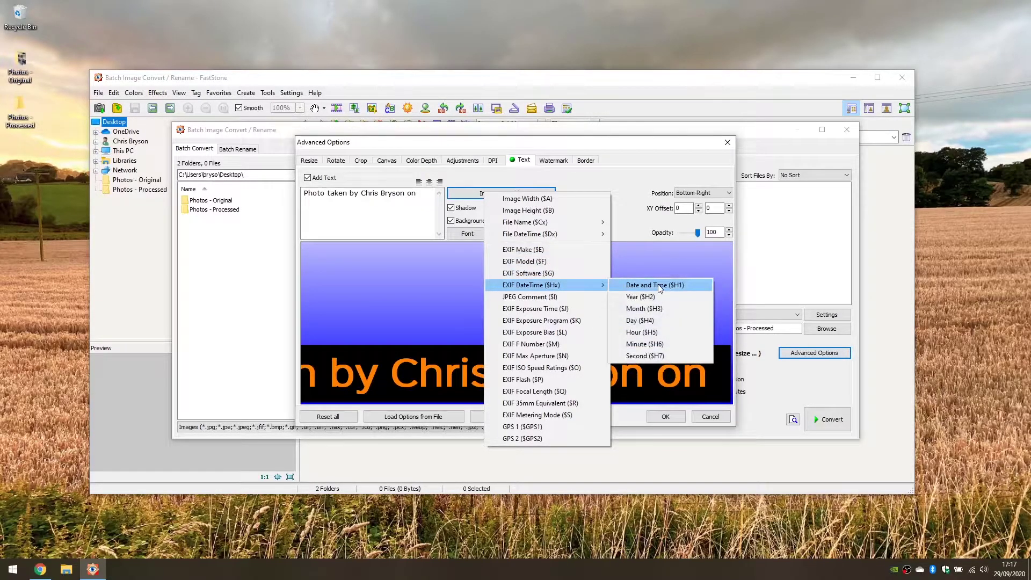
left_click(661, 321)
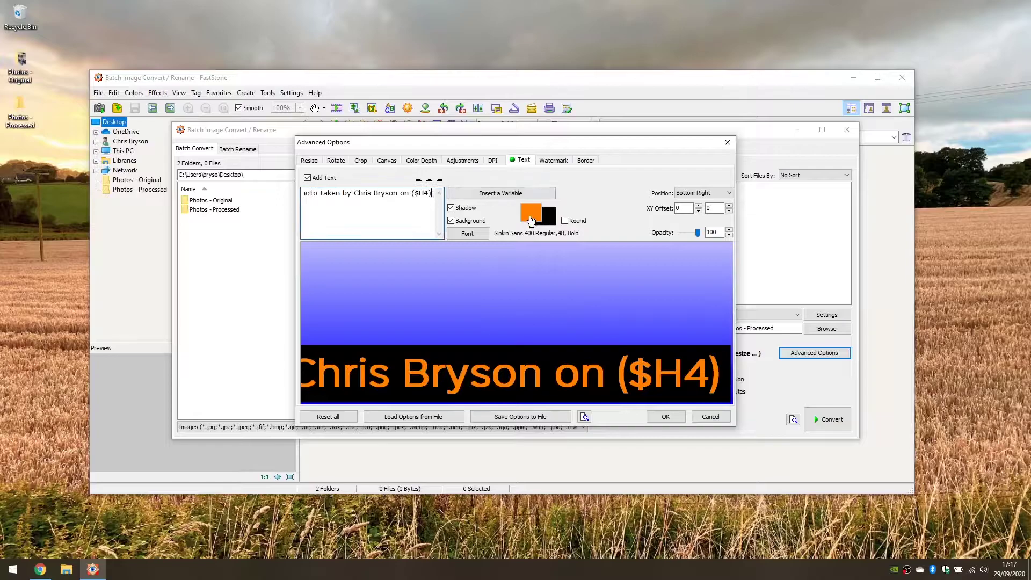
type("-")
left_click(495, 195)
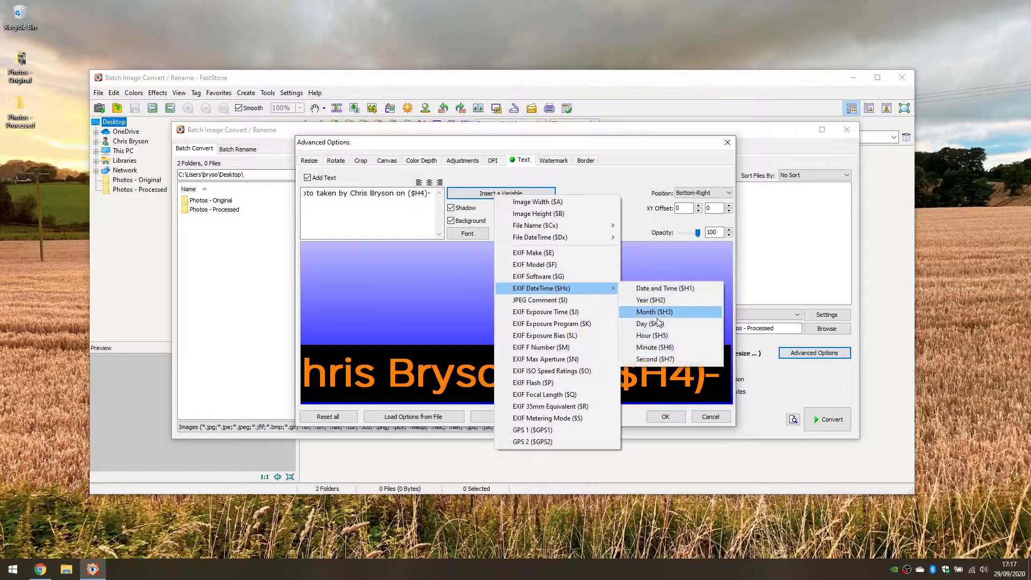
left_click(655, 312)
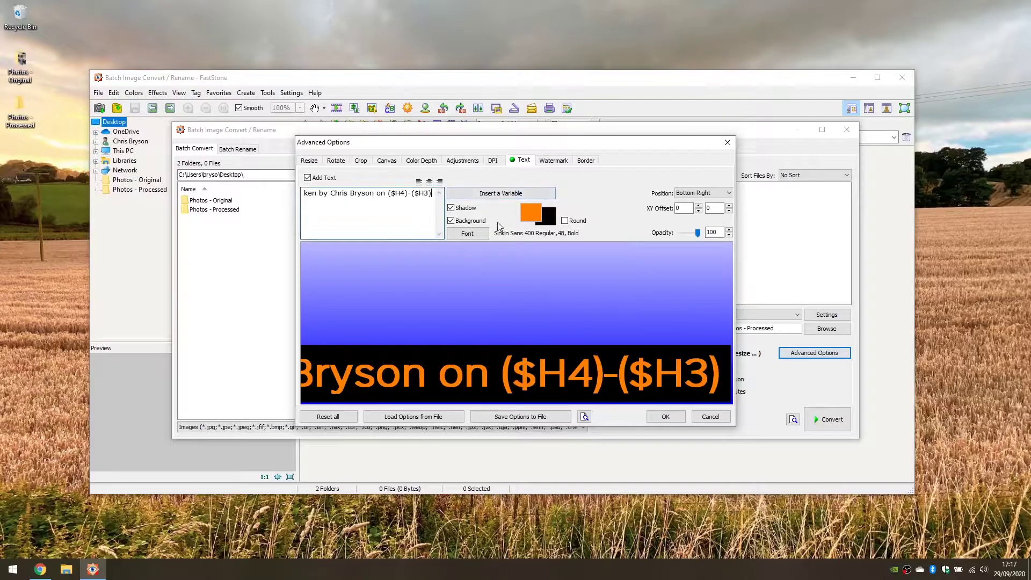
type("-")
left_click(499, 194)
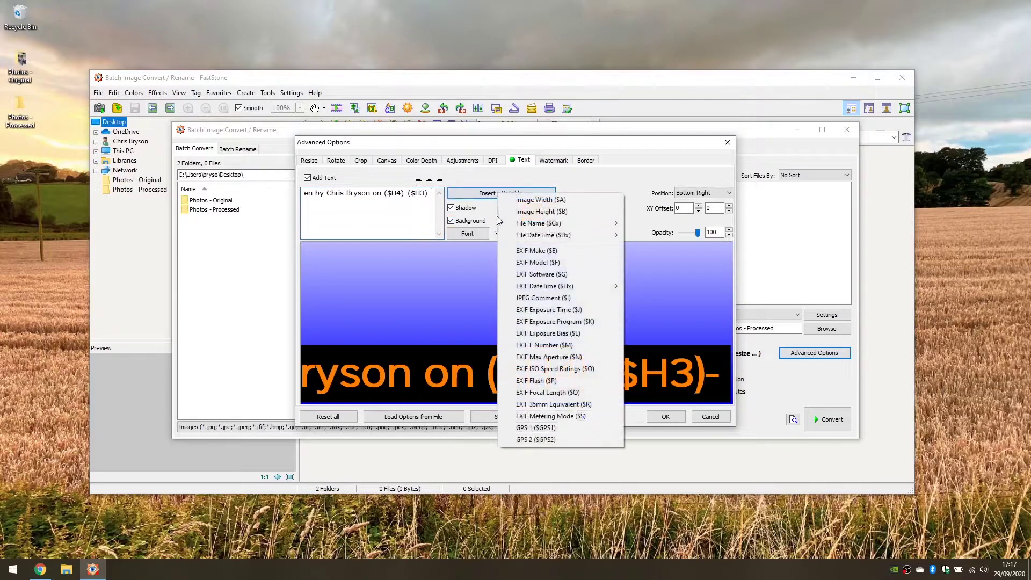
mouse_move(572, 288)
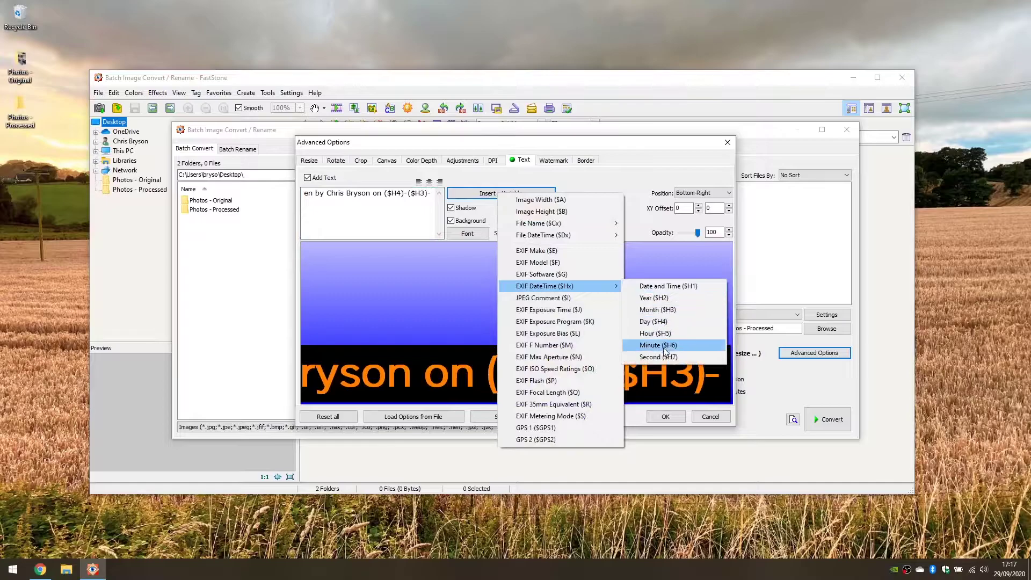
left_click(654, 298)
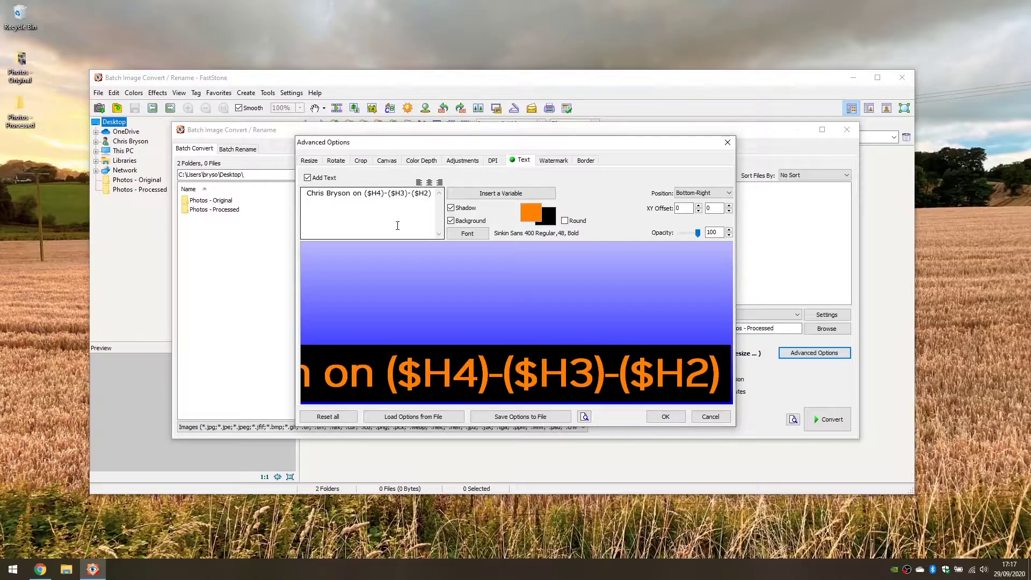
left_click(425, 196)
key("Home")
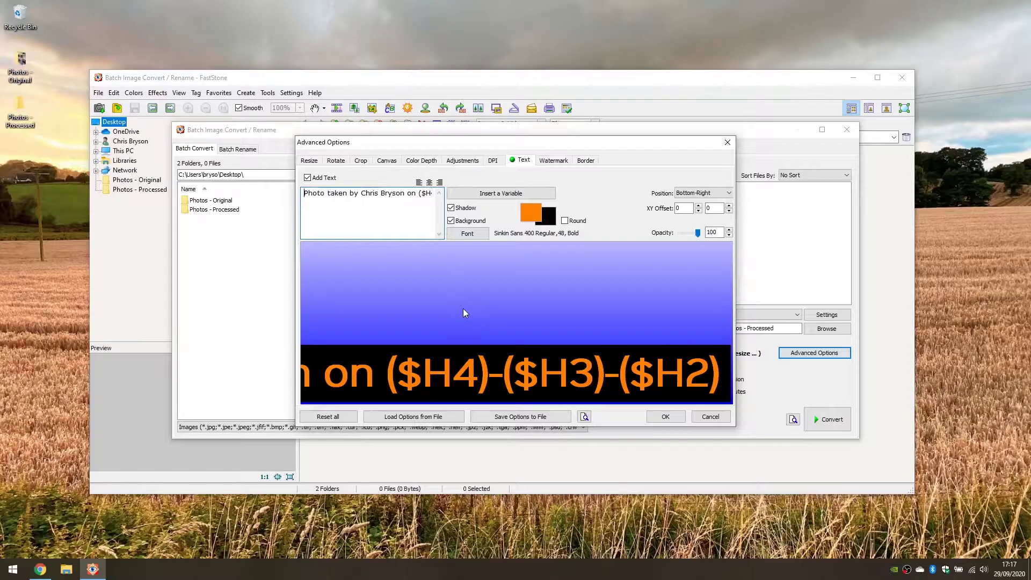
key("End")
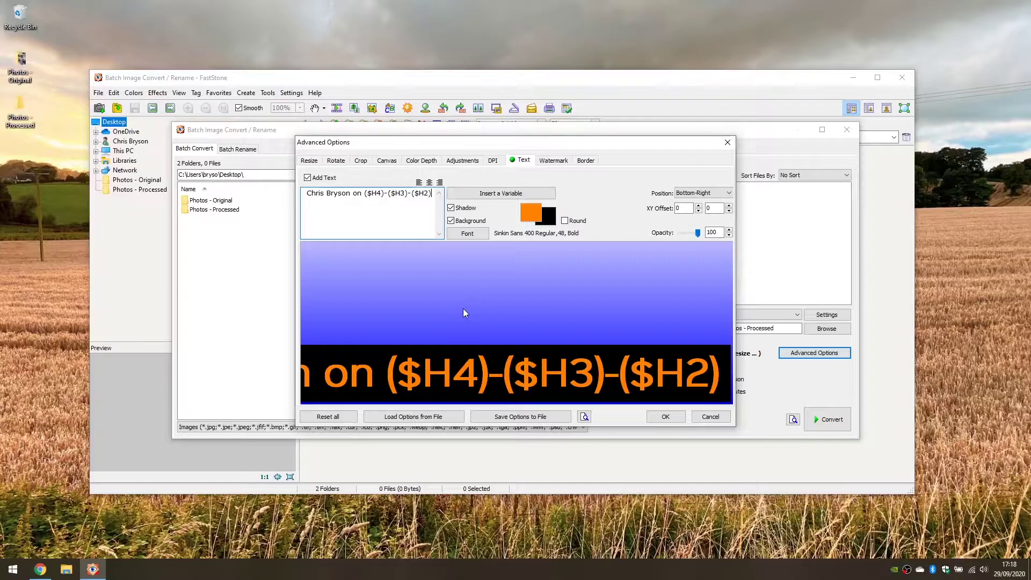
left_click(491, 193)
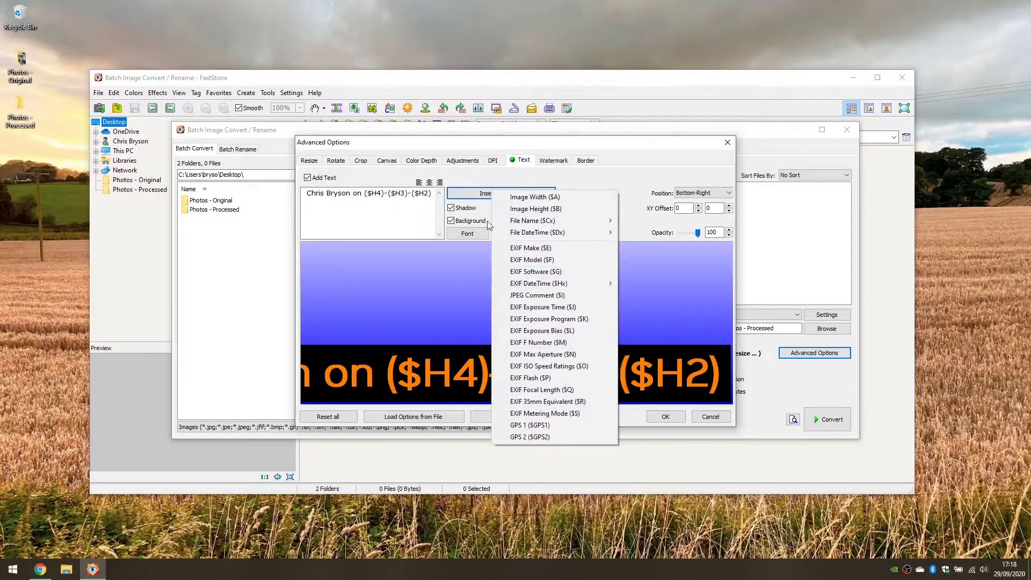
left_click(432, 199)
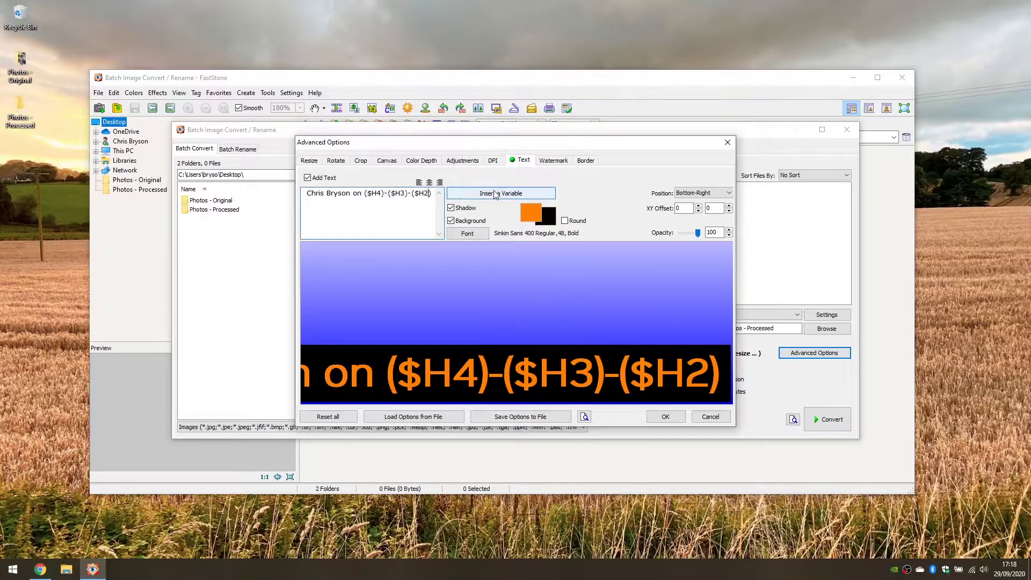
key("End")
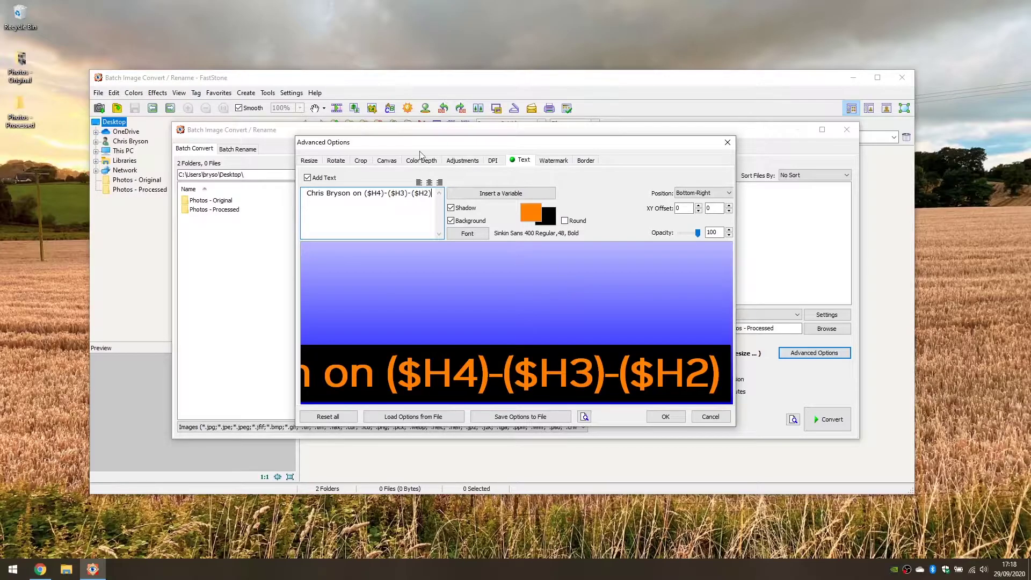
left_click(18, 55)
double_click(18, 56)
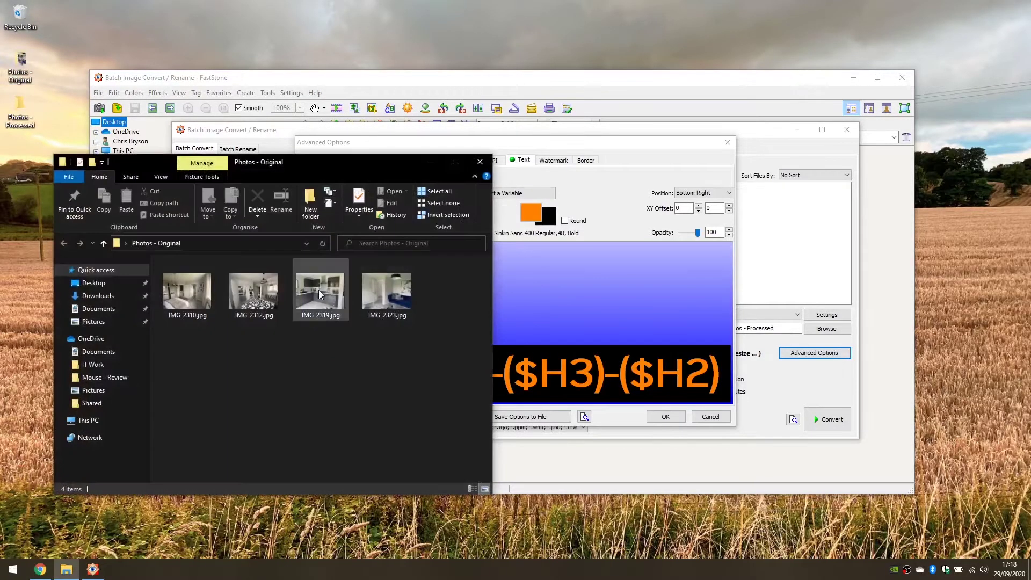
right_click(319, 290)
left_click(366, 547)
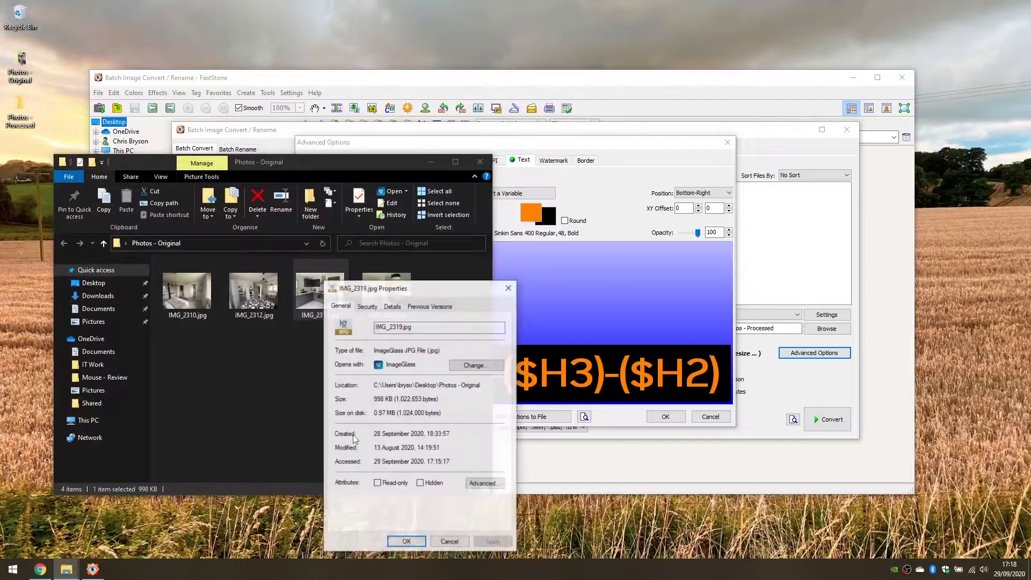
left_click(391, 306)
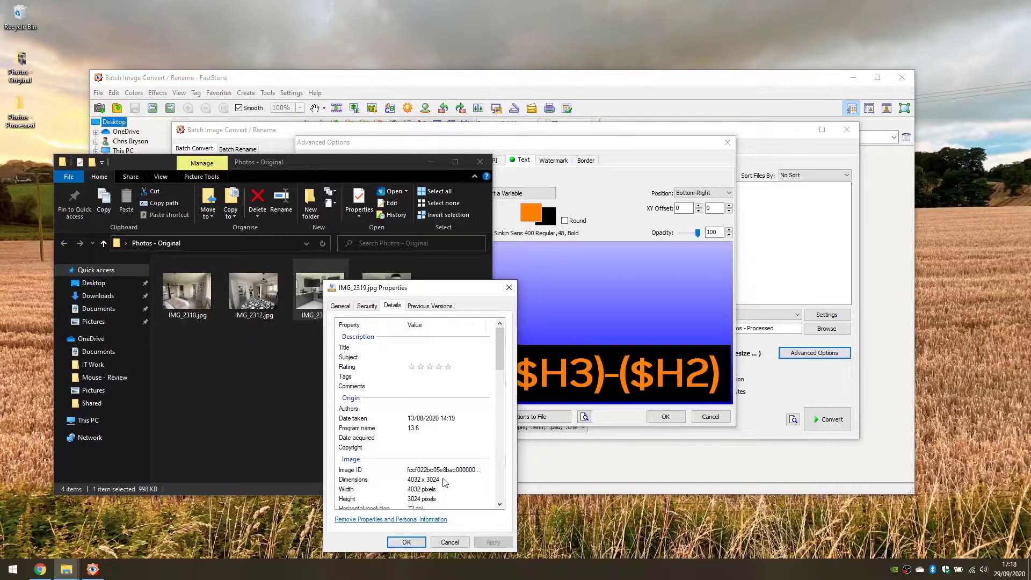
scroll(444, 482, "down", 2)
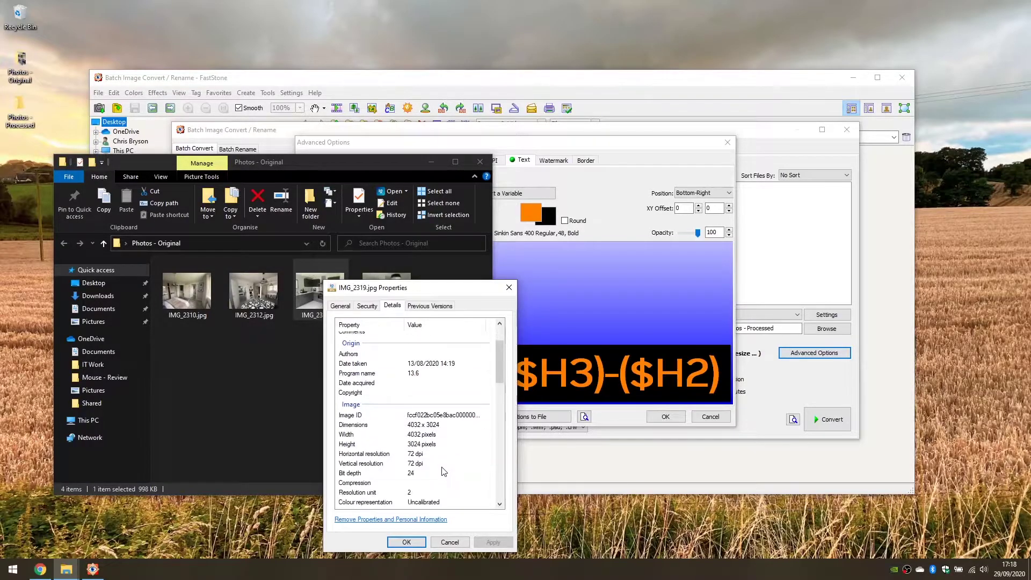
left_click(450, 541)
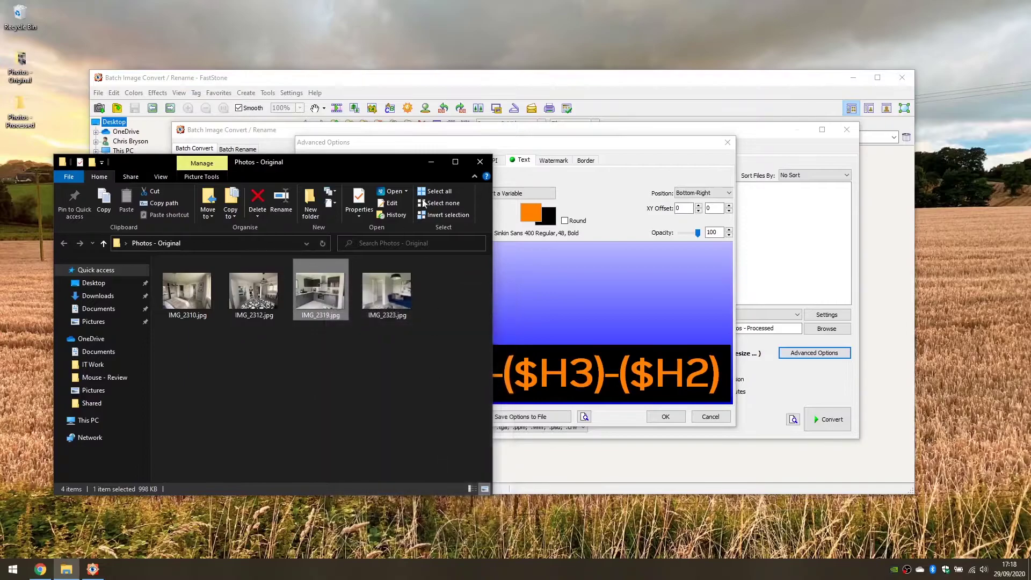
left_click(479, 162)
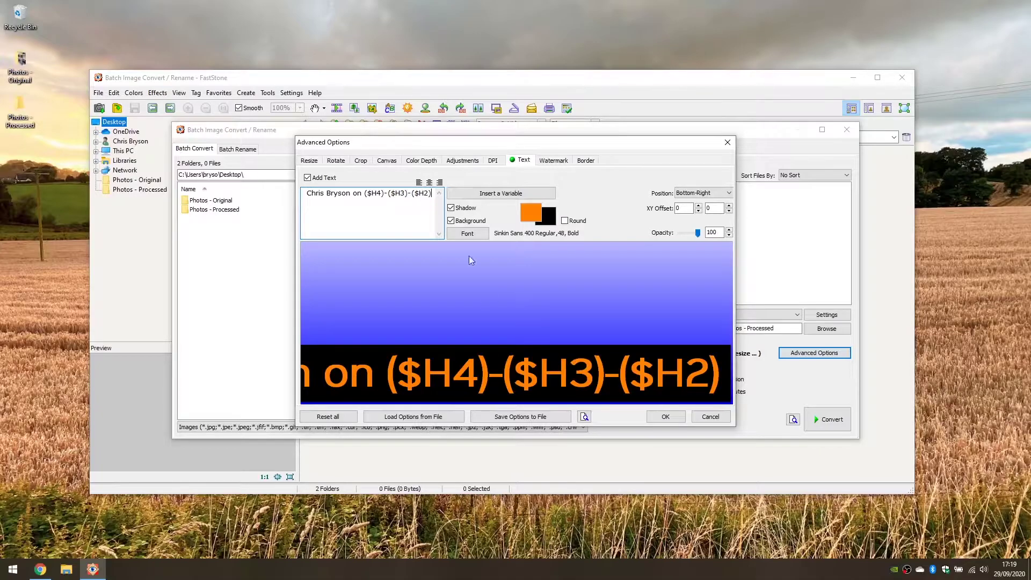
left_click(469, 233)
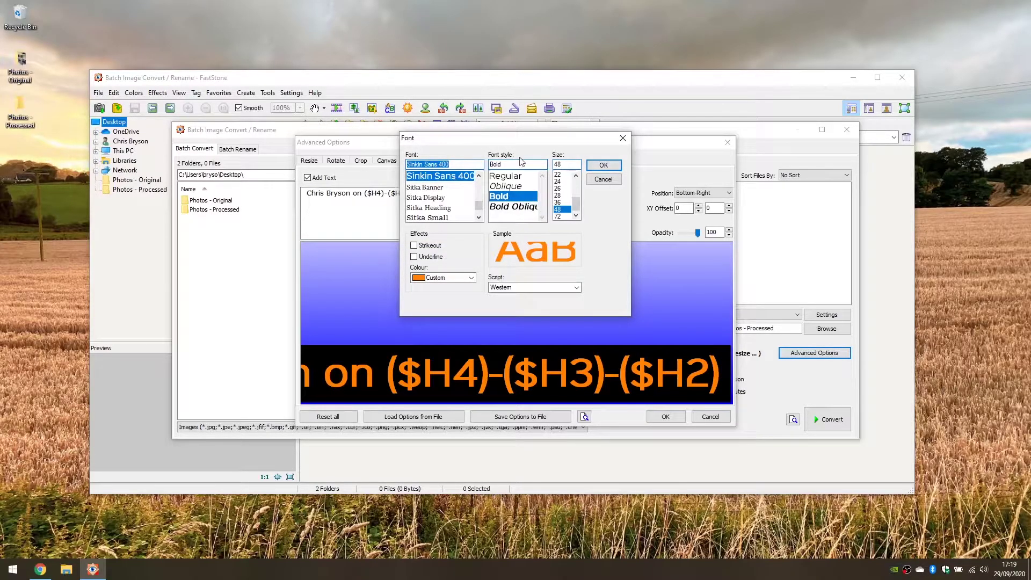
left_click(510, 179)
left_click(522, 197)
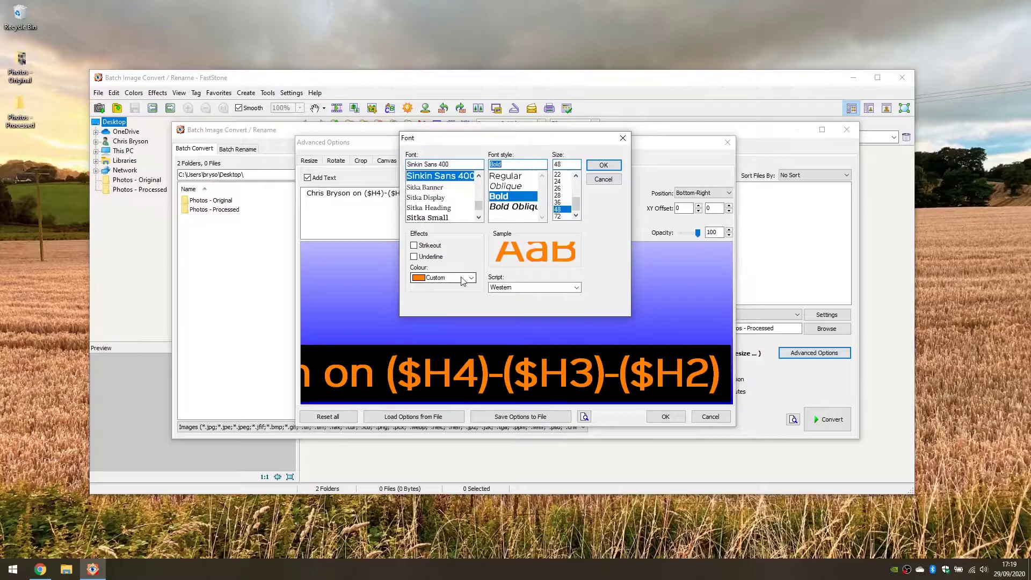
left_click(602, 166)
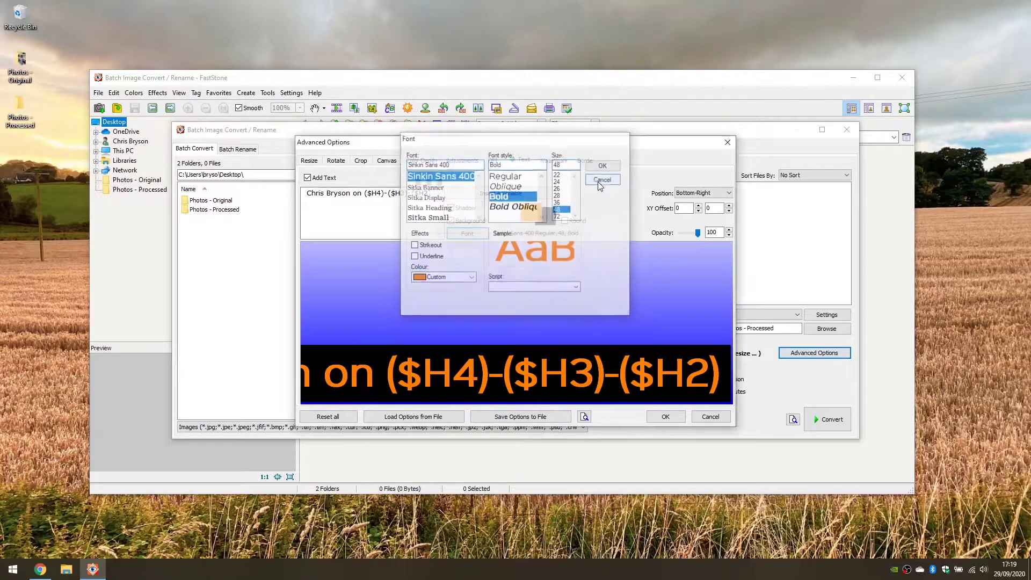
Try the caption's Shadow and Background options, leaving both enabled.
left_click(471, 221)
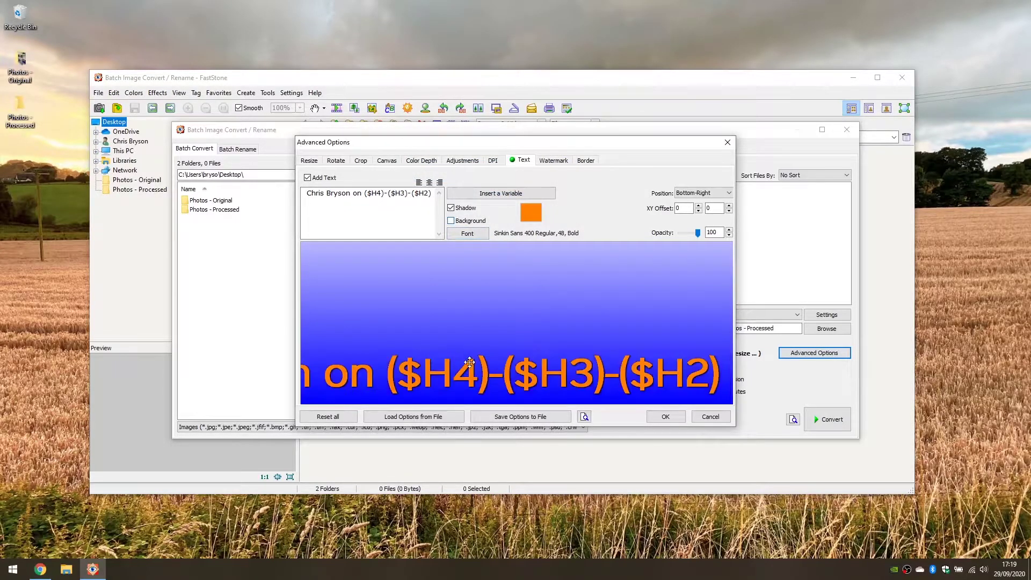
left_click(466, 221)
left_click(466, 209)
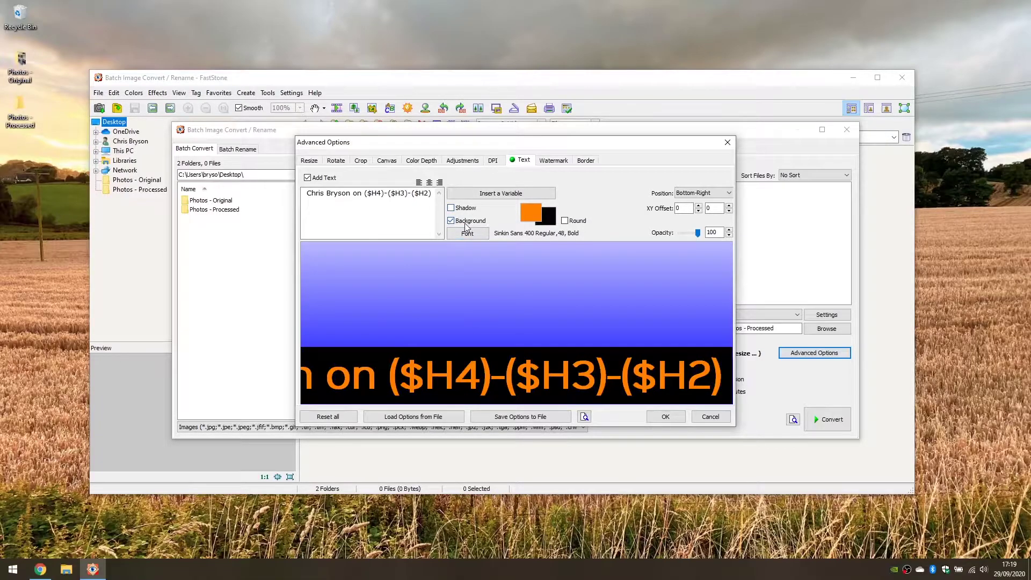
left_click(466, 221)
left_click(466, 208)
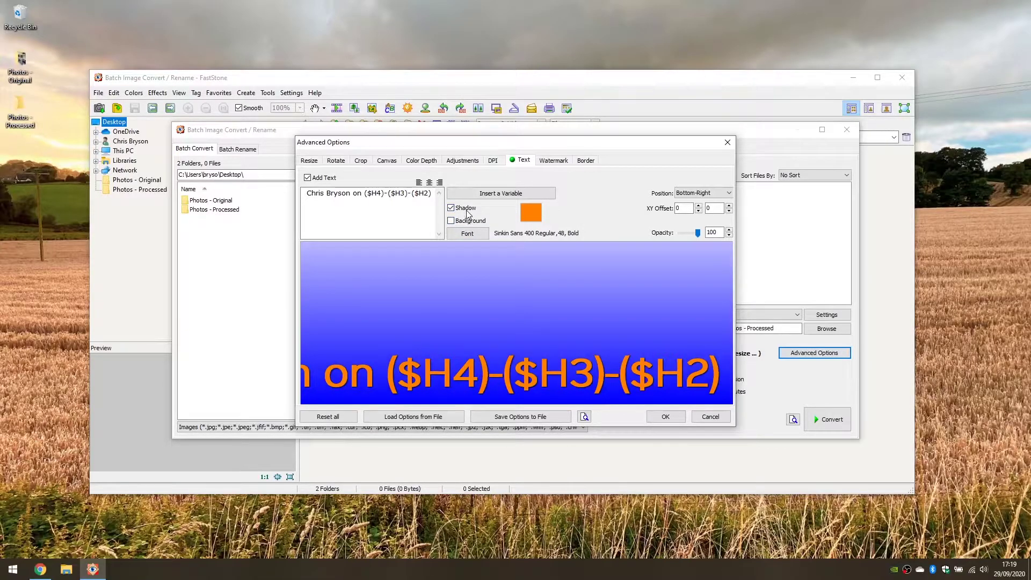
left_click(467, 221)
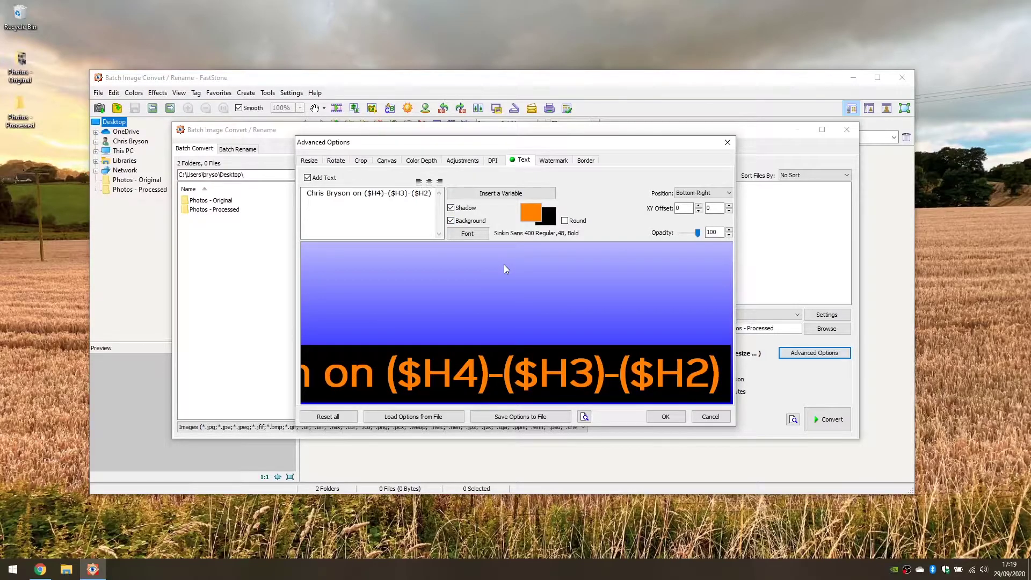
Set the caption position to Bottom-Center with the X offset back at 0.
left_click(699, 192)
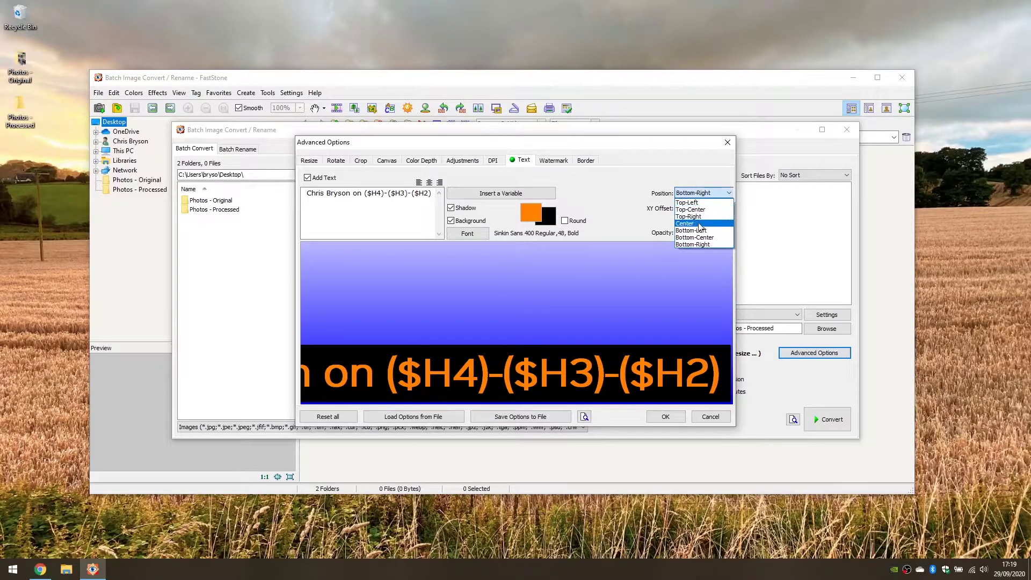
left_click(687, 202)
left_click(699, 192)
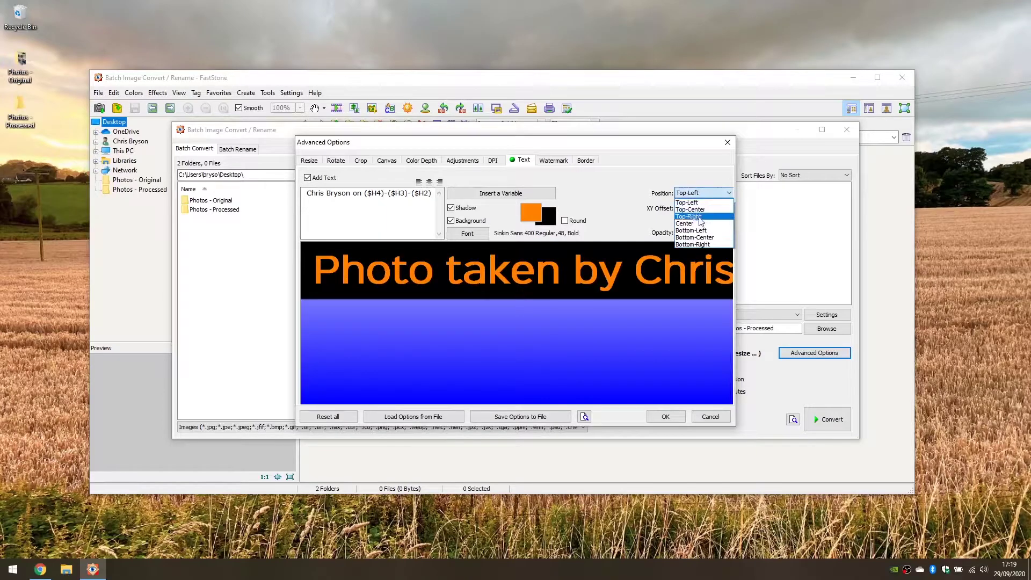
left_click(686, 223)
left_click(706, 193)
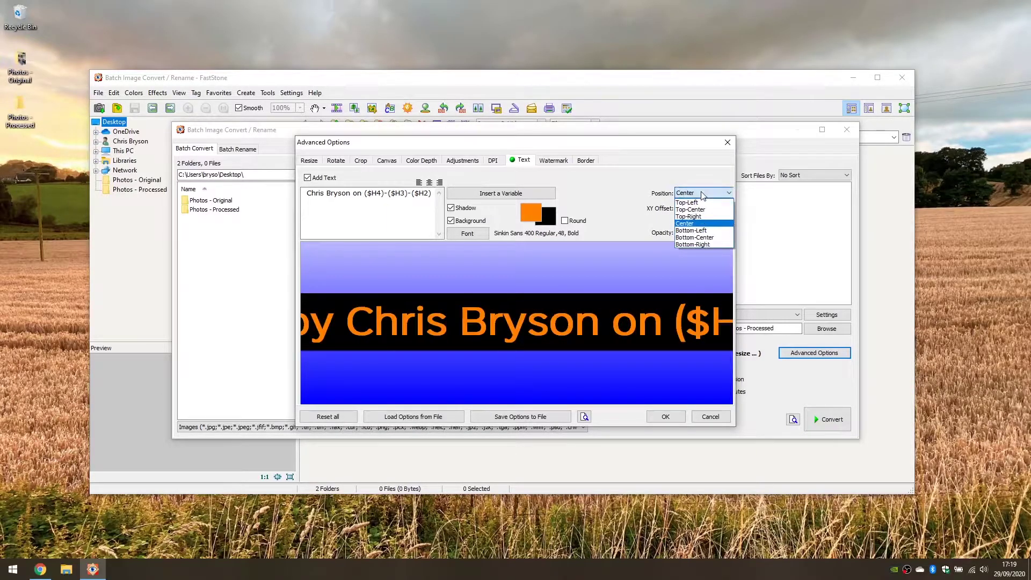
left_click(708, 238)
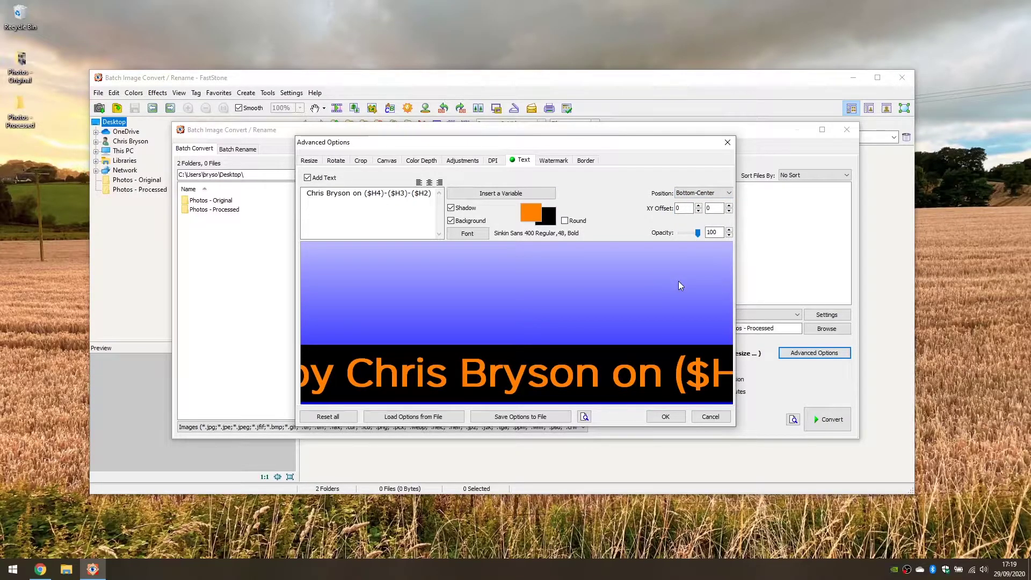
left_click(698, 205)
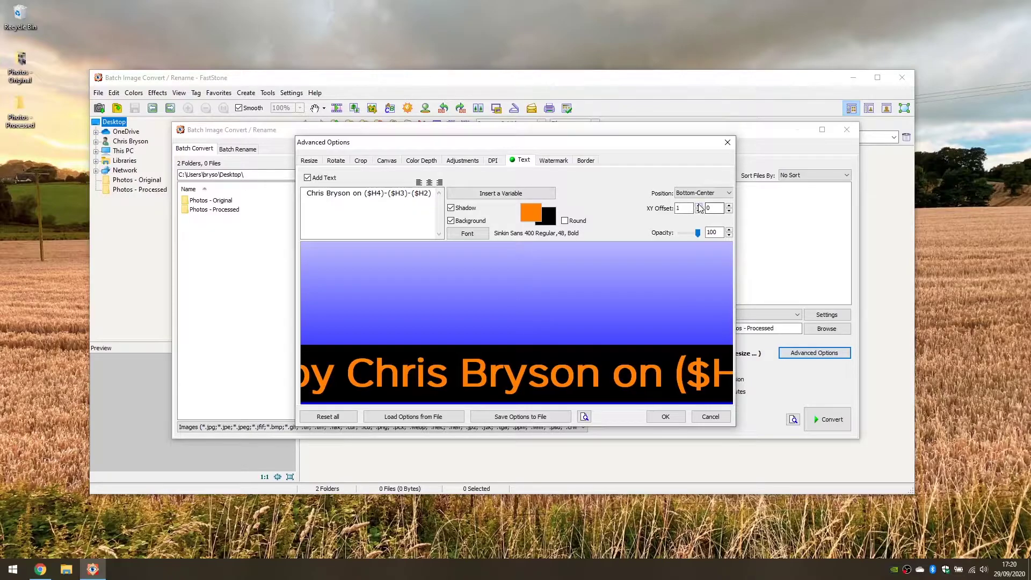
left_click(698, 206)
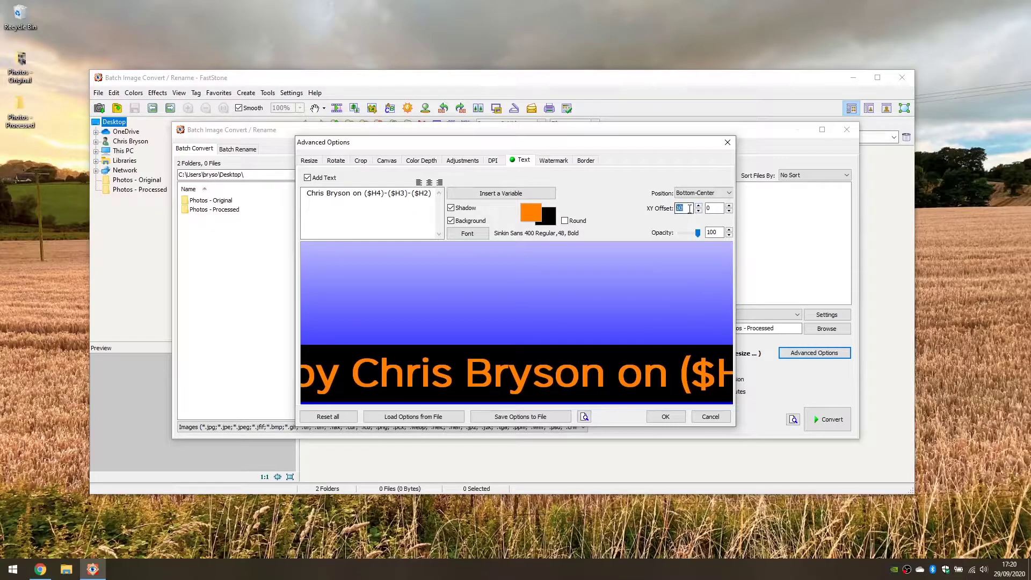
key("Delete")
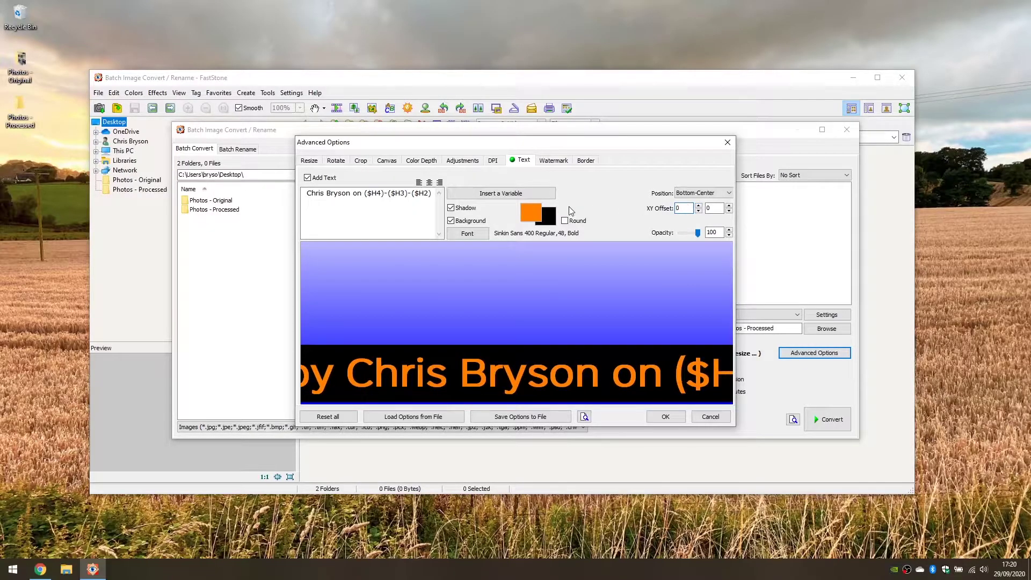
Set caption opacity to 75 and keep the black background band behind the text.
left_click(696, 237)
left_click(707, 232)
key("Delete")
key("Delete")
key("Delete")
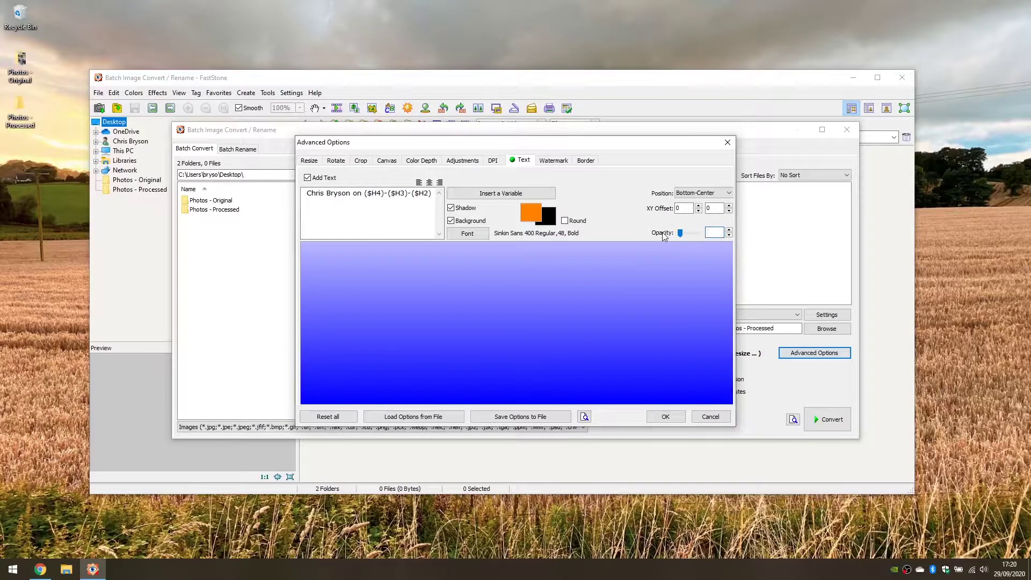
type("50")
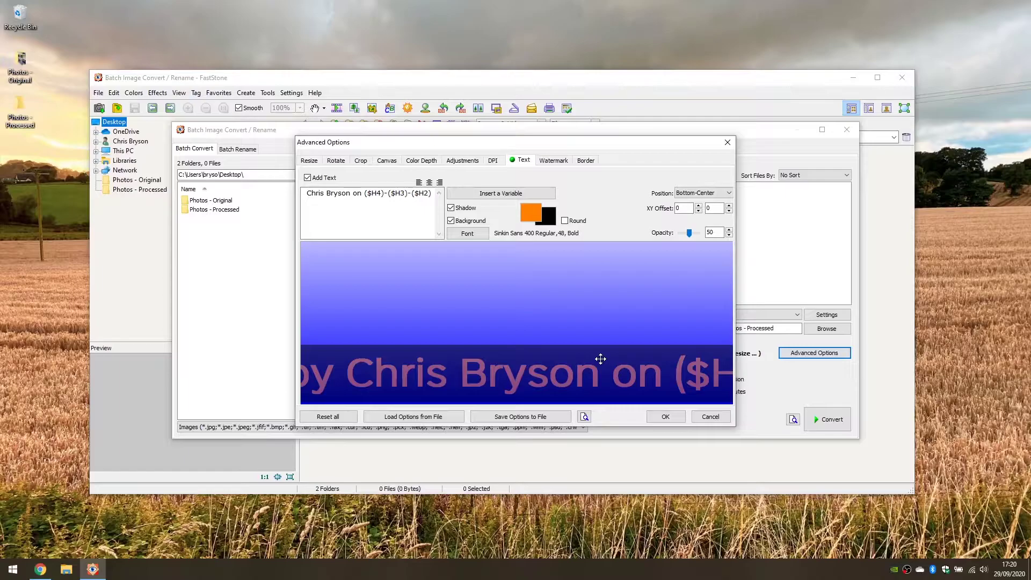
double_click(715, 232)
type("7")
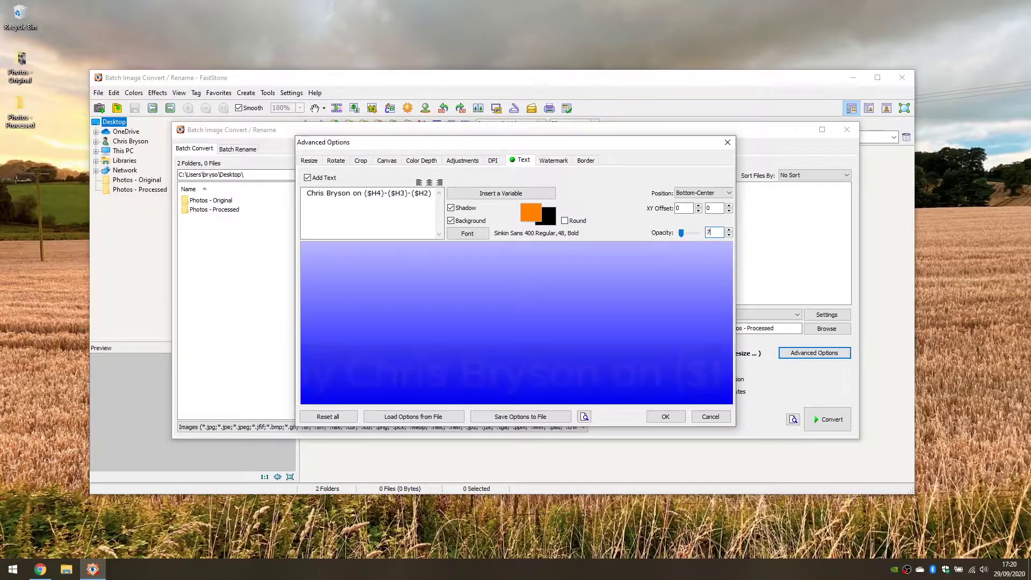
type("5")
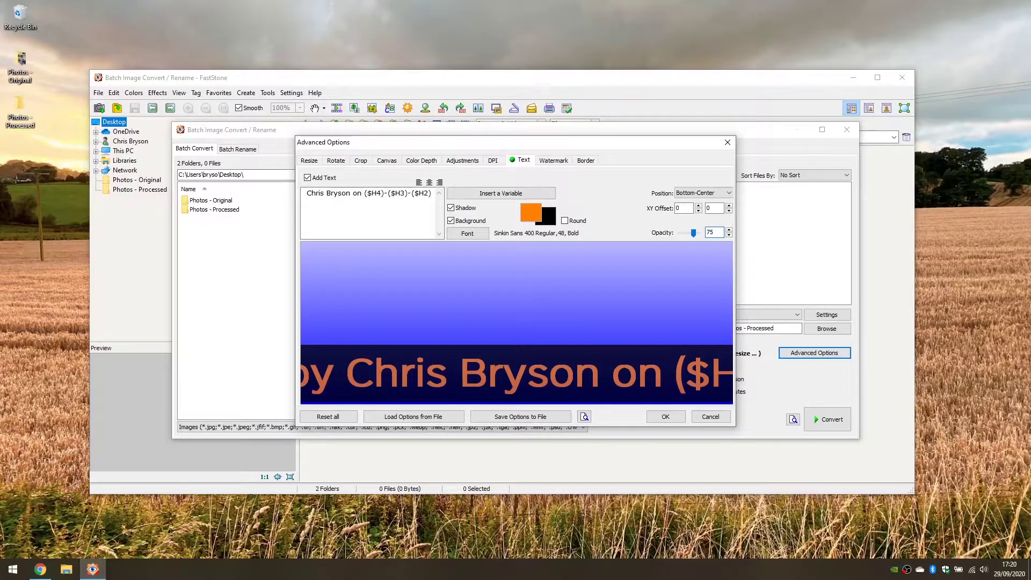
left_click(459, 225)
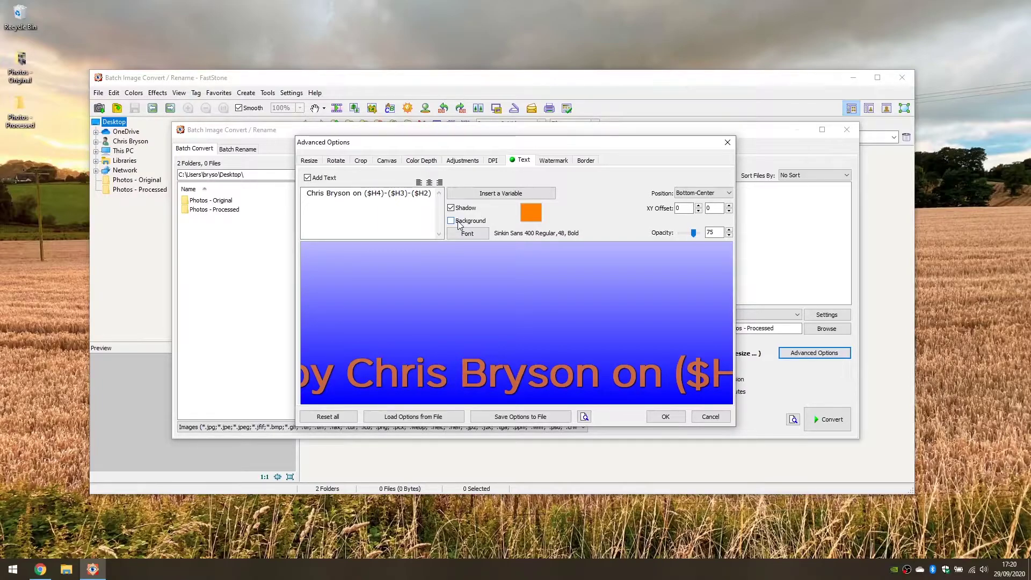
left_click(459, 226)
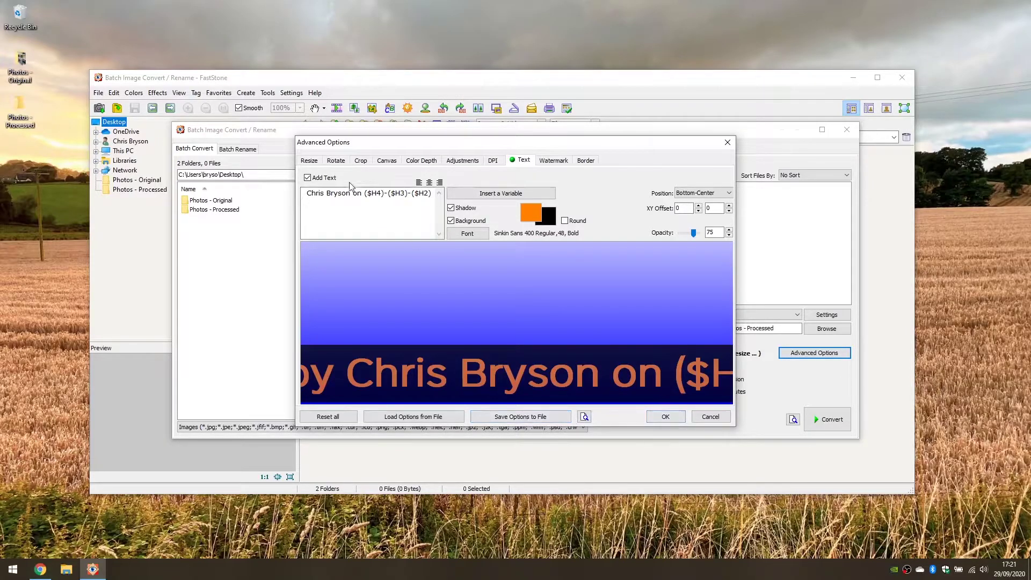
Add a full stop after ($H2) and confirm Advanced Options with OK.
key("Home")
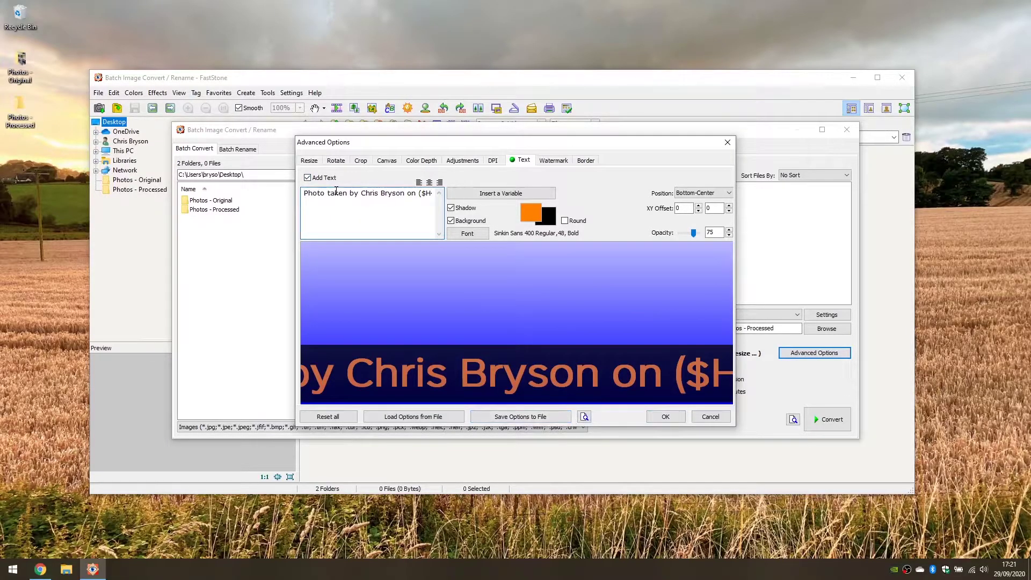
key("End")
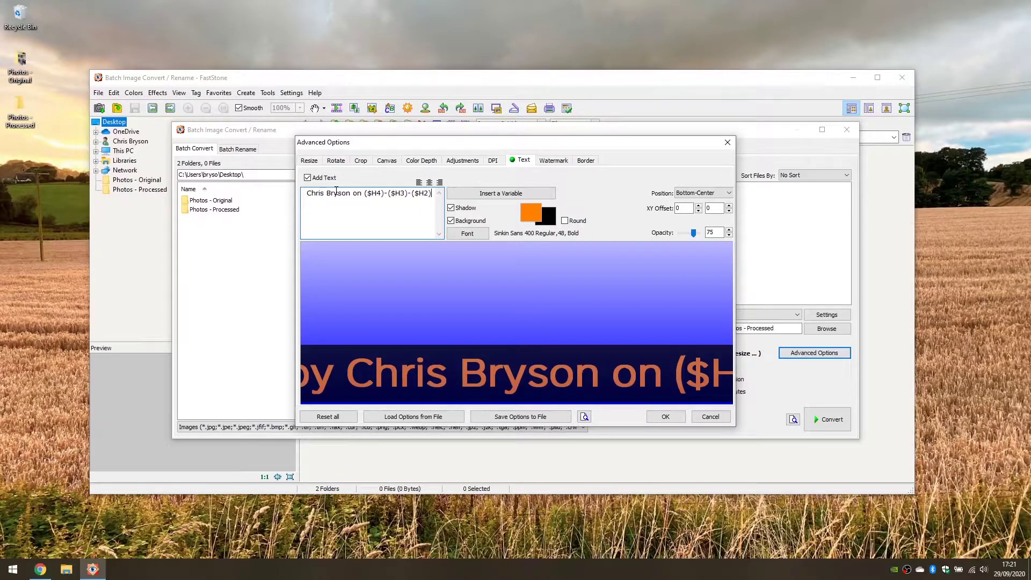
type(".")
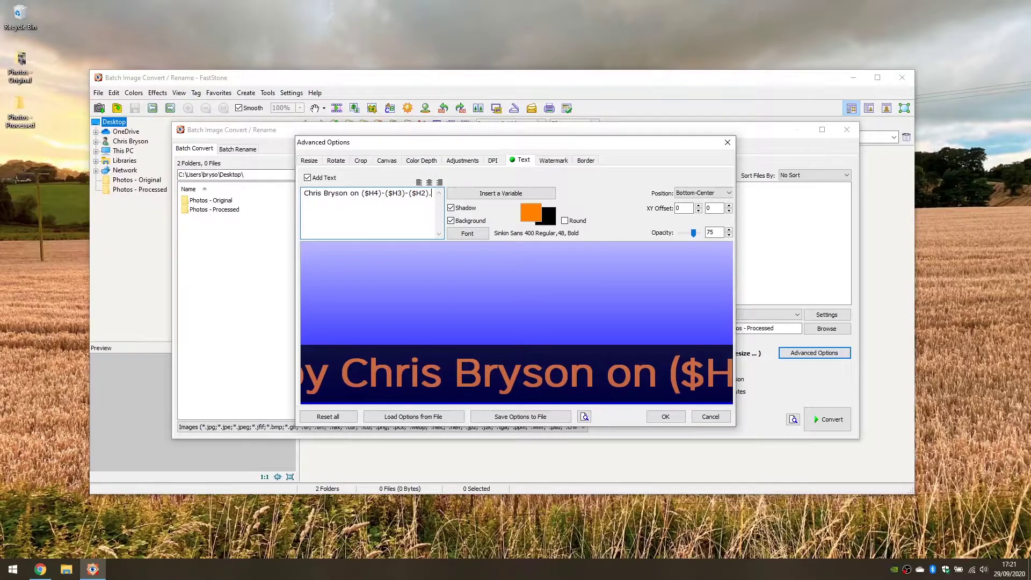
left_click(664, 417)
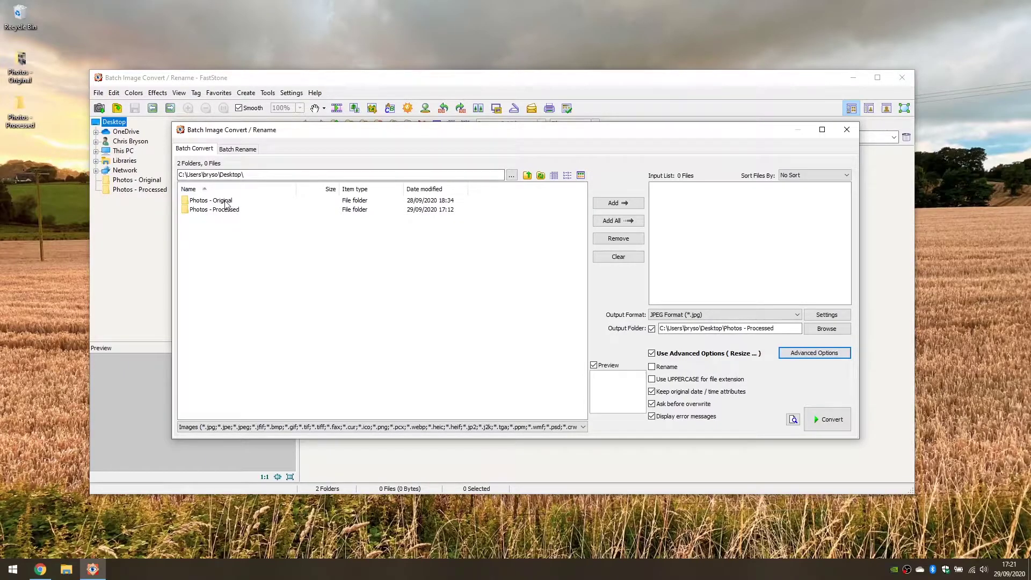
Add the four Photos - Original images to the batch list, keeping Photos - Processed as output.
left_click(25, 58)
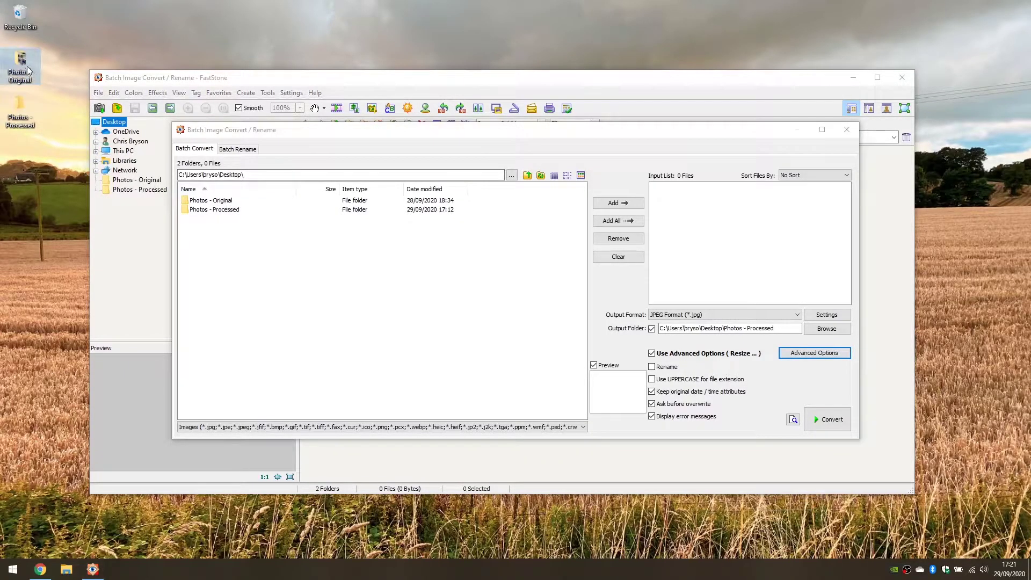
left_click(21, 110)
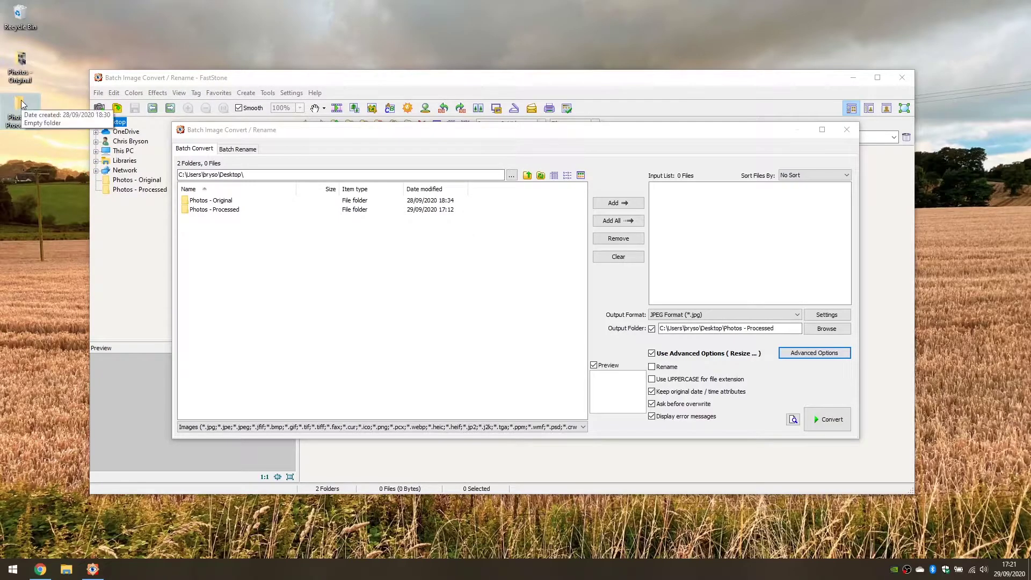
left_click_drag(22, 103, 223, 206)
left_click(211, 202)
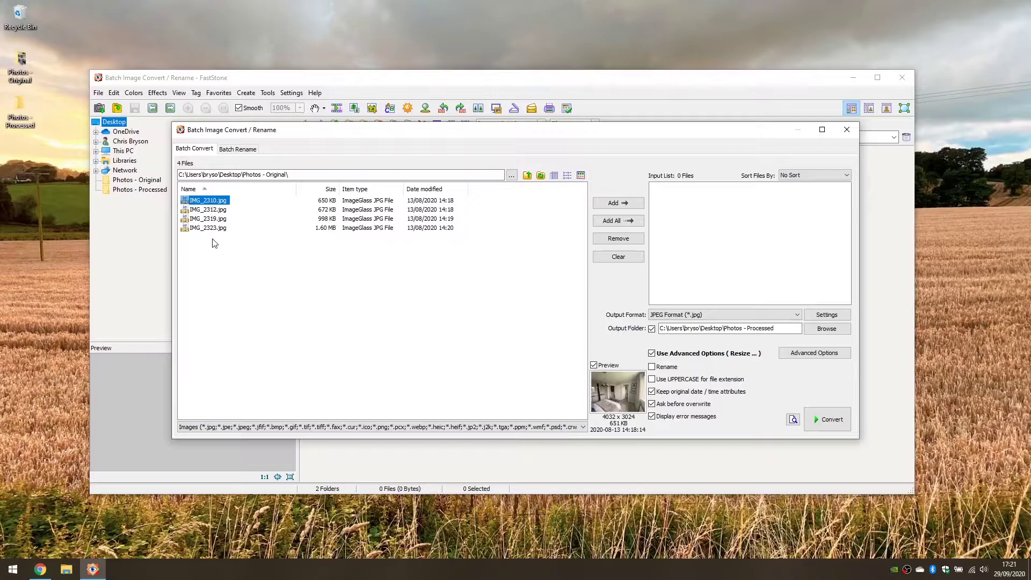
left_click(214, 228, "shift")
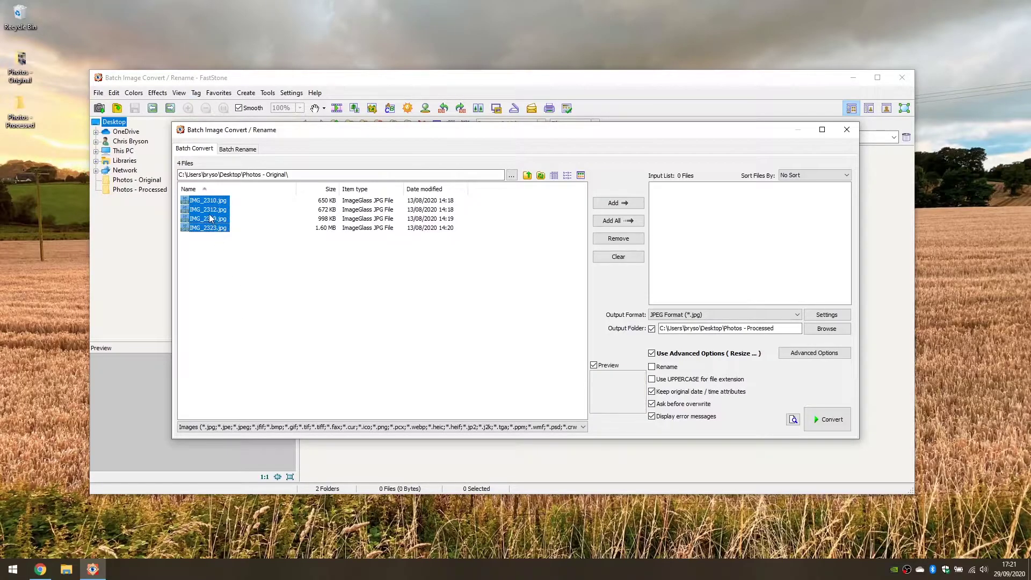
left_click(613, 203)
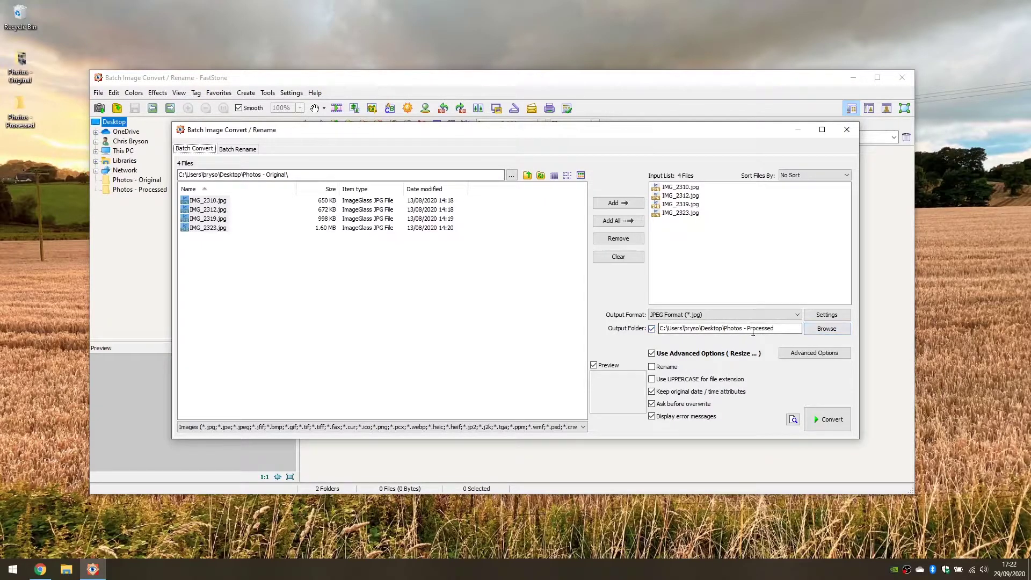
left_click(826, 329)
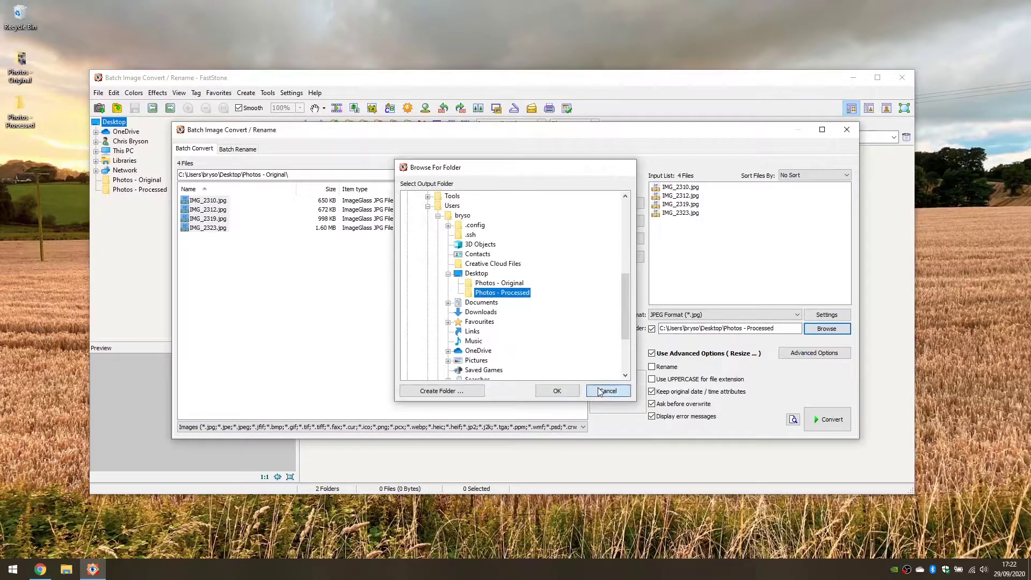
left_click(604, 391)
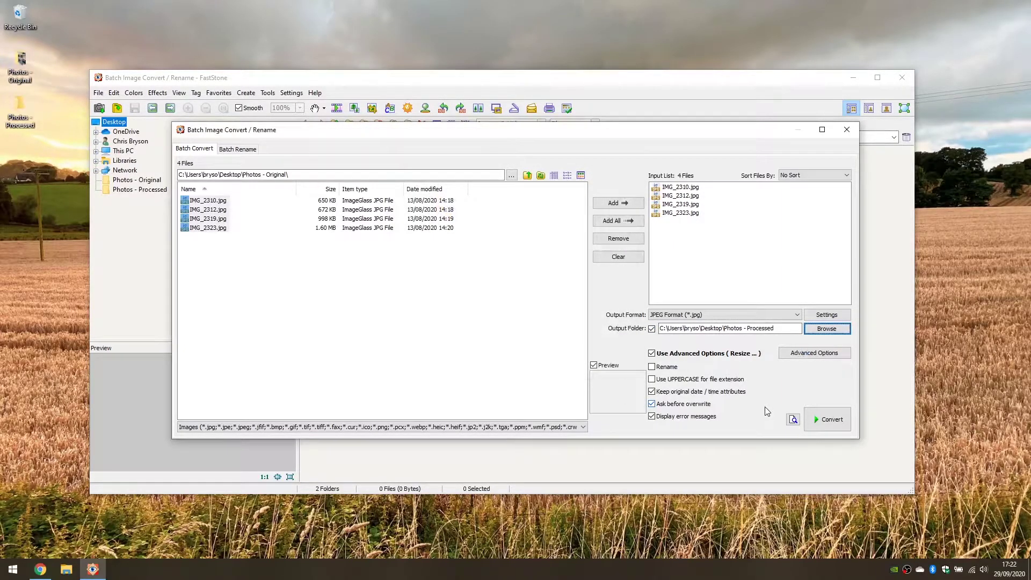
left_click(824, 317)
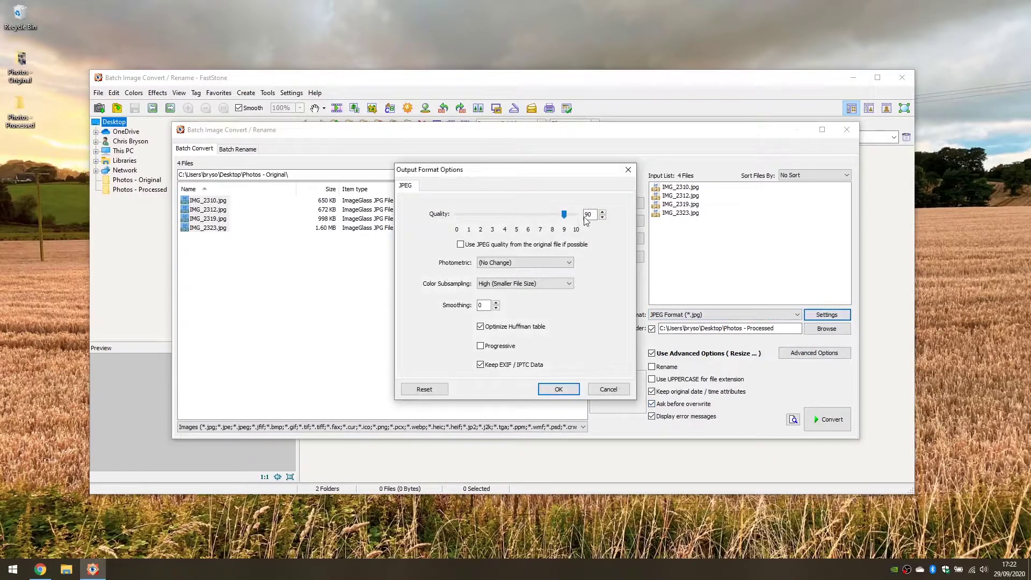
left_click(607, 390)
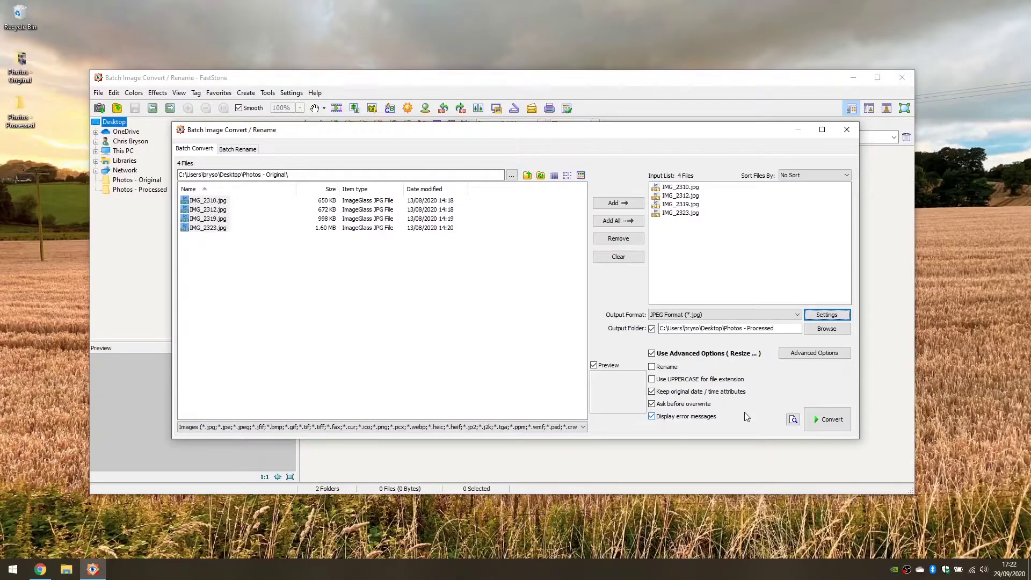
Batch-convert the four photos, then open the Photos - Processed folder and select IMG_2310.jpg.
left_click(835, 420)
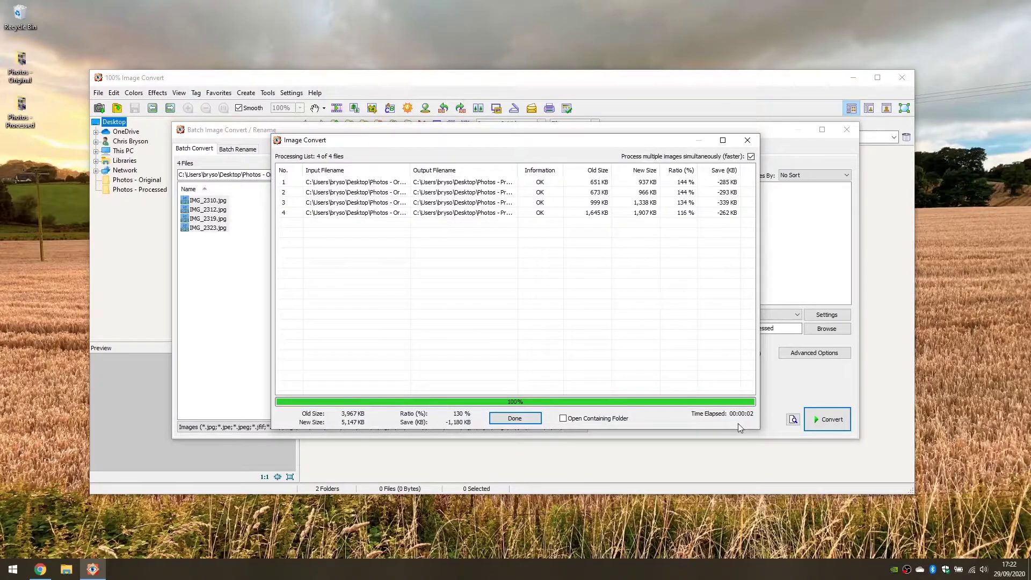
left_click(517, 417)
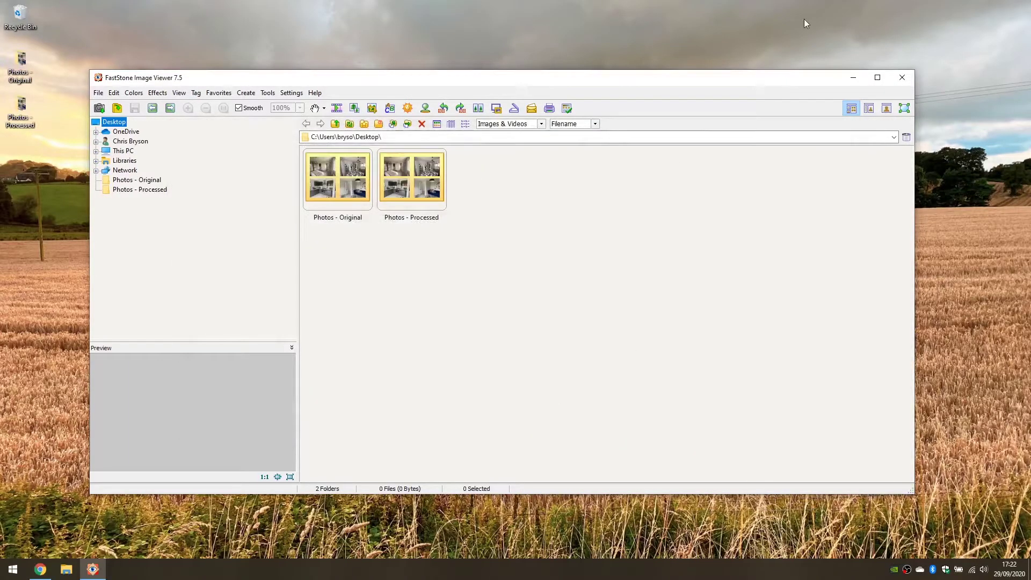
left_click(854, 78)
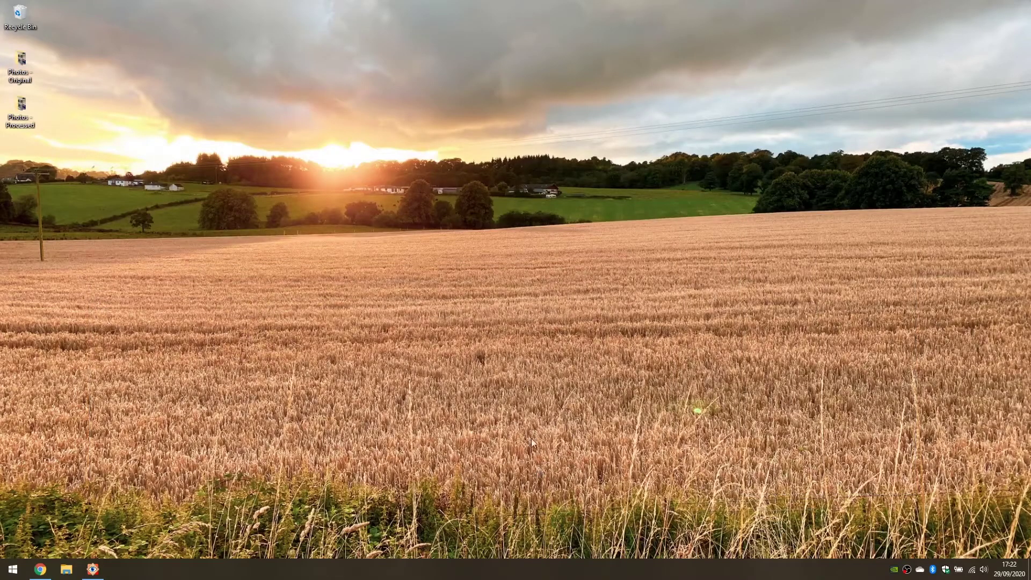
double_click(22, 105)
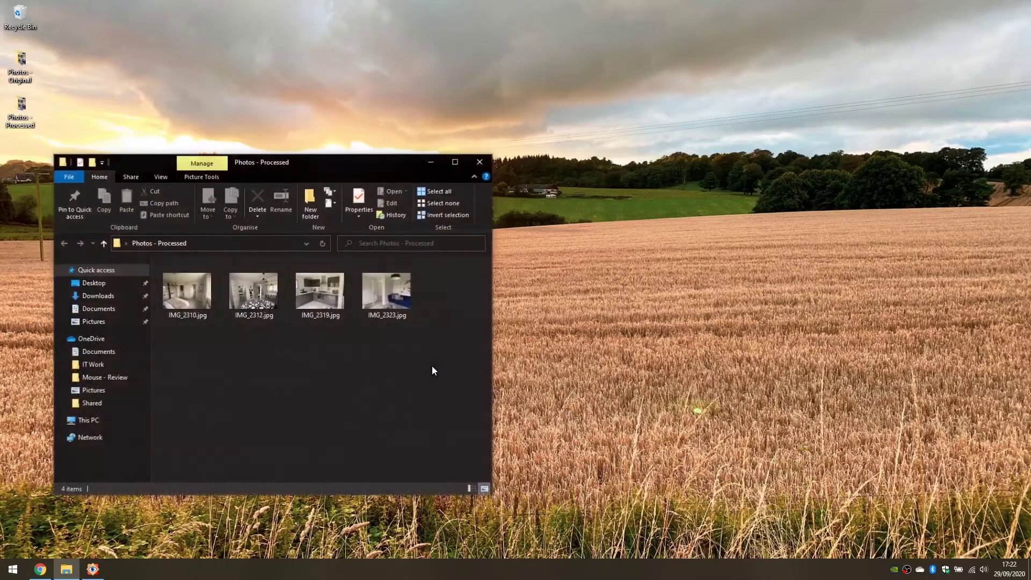
left_click(190, 295)
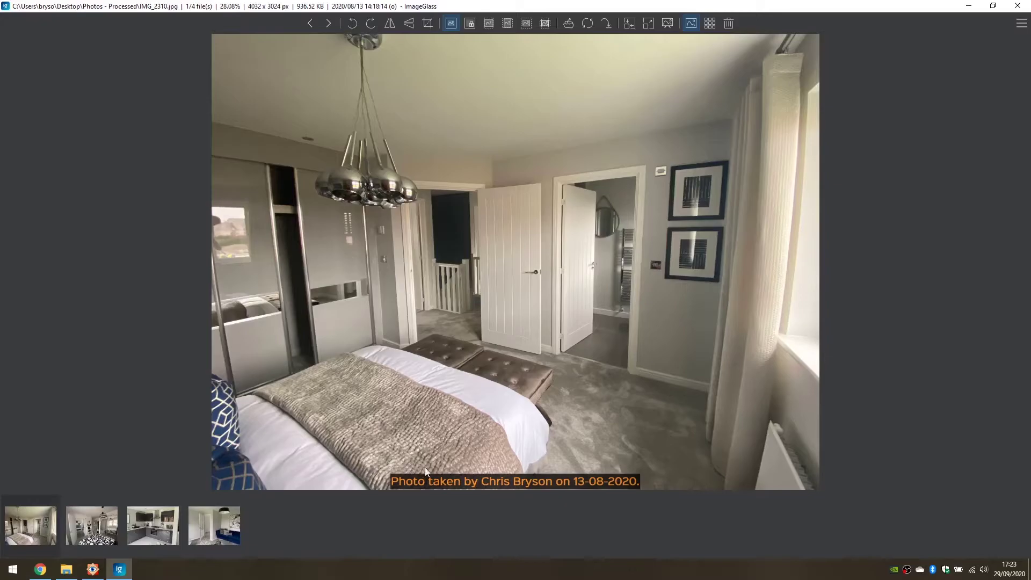
Zoom into IMG_2310.jpg's orange bottom-centre caption dated 13-08-2020, then zoom back out.
scroll(495, 397, "up", 6)
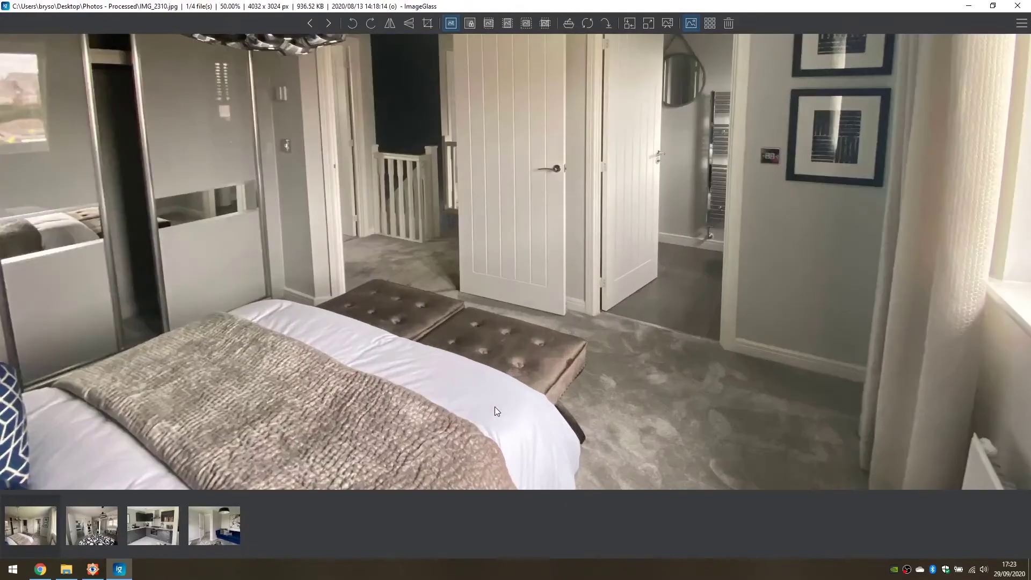
scroll(490, 394, "up", 1)
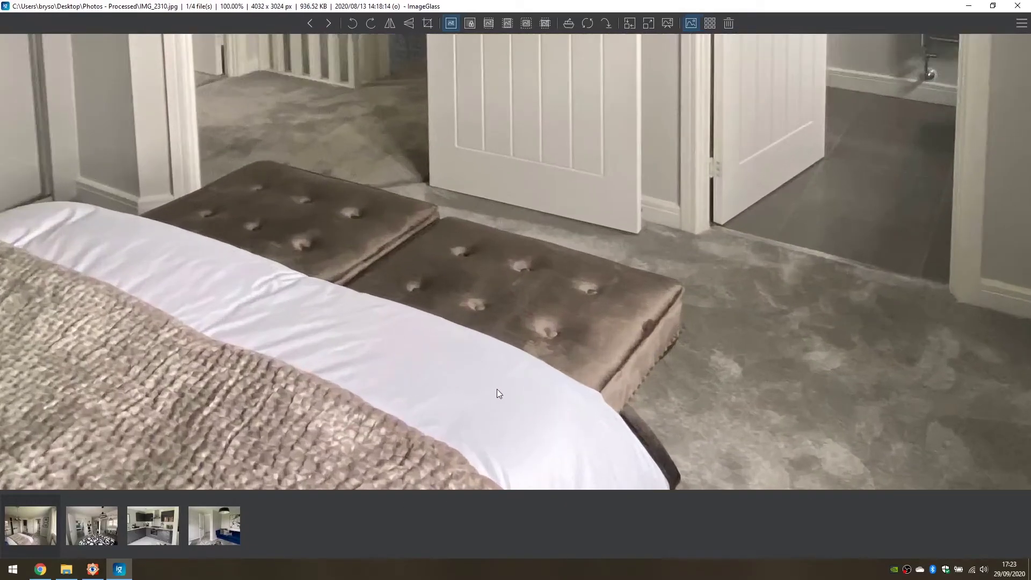
left_click_drag(497, 388, 476, 195)
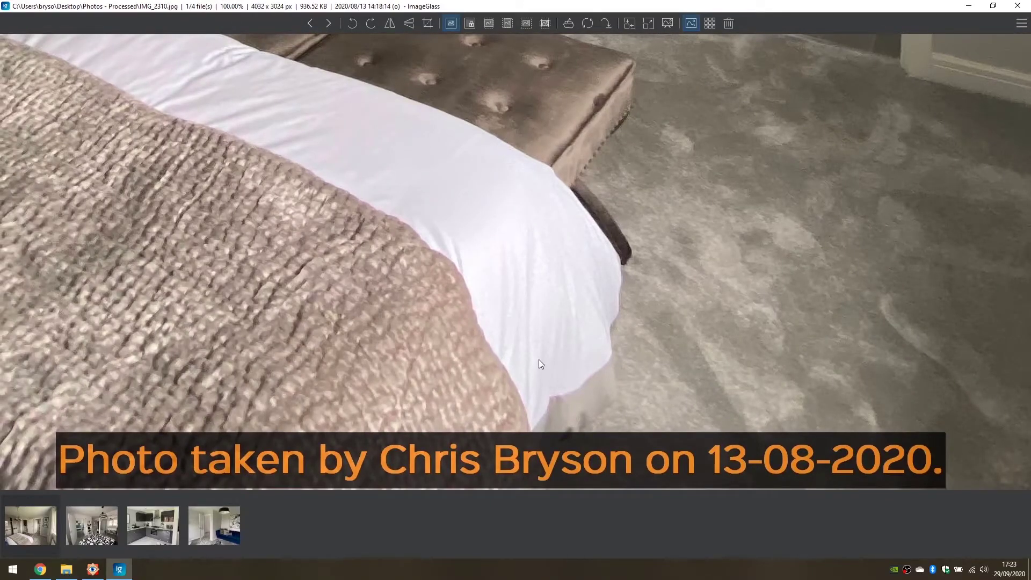
scroll(486, 267, "down", 4)
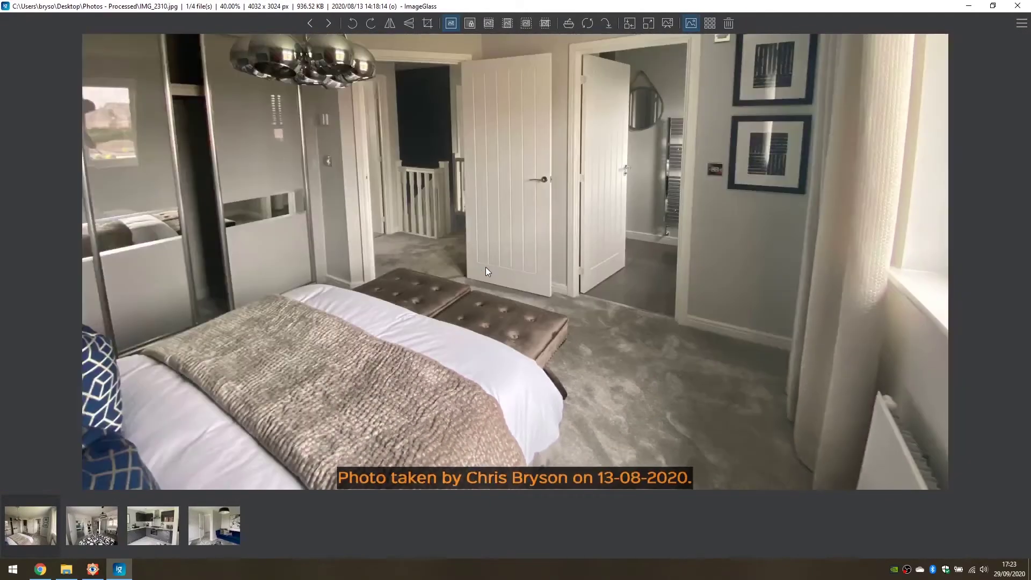
scroll(485, 267, "down", 2)
scroll(488, 272, "up", 1)
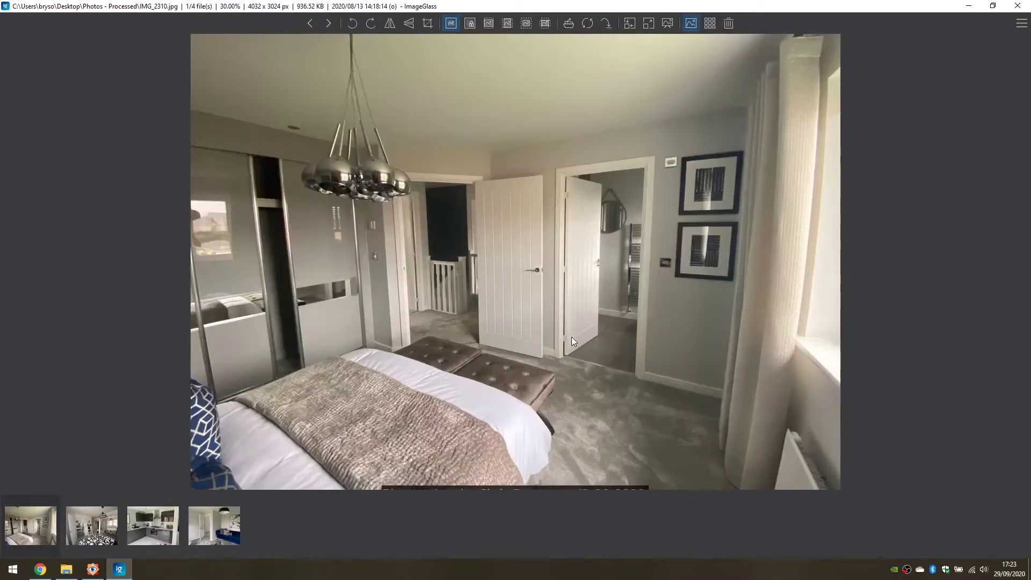
scroll(571, 340, "down", 1)
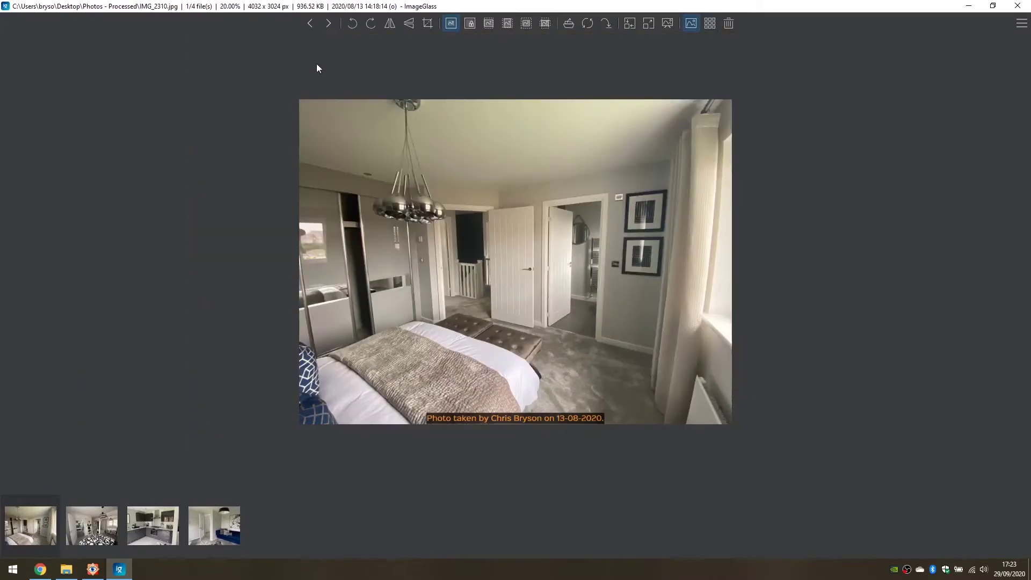
left_click(328, 24)
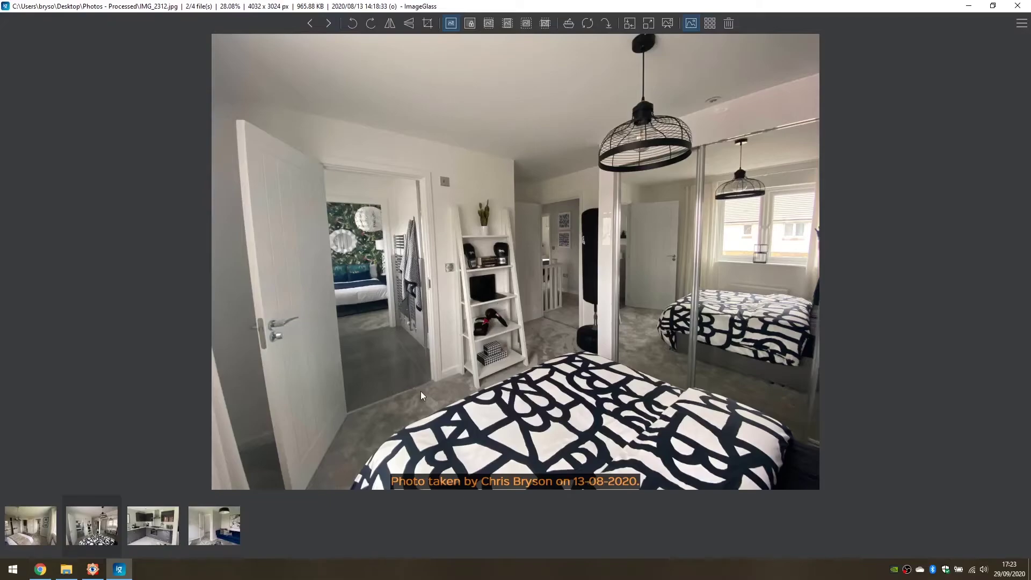
left_click(329, 24)
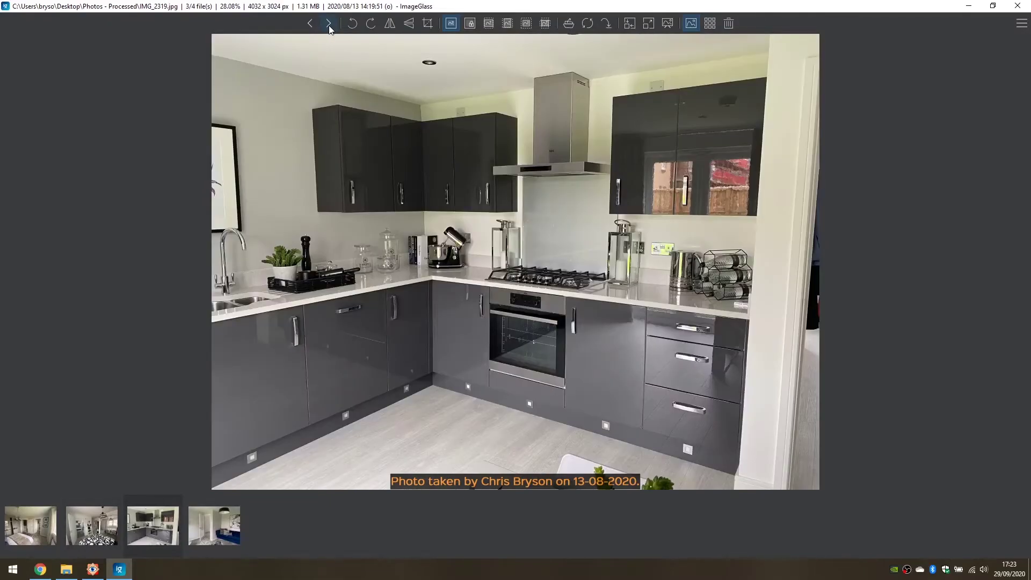
left_click(328, 24)
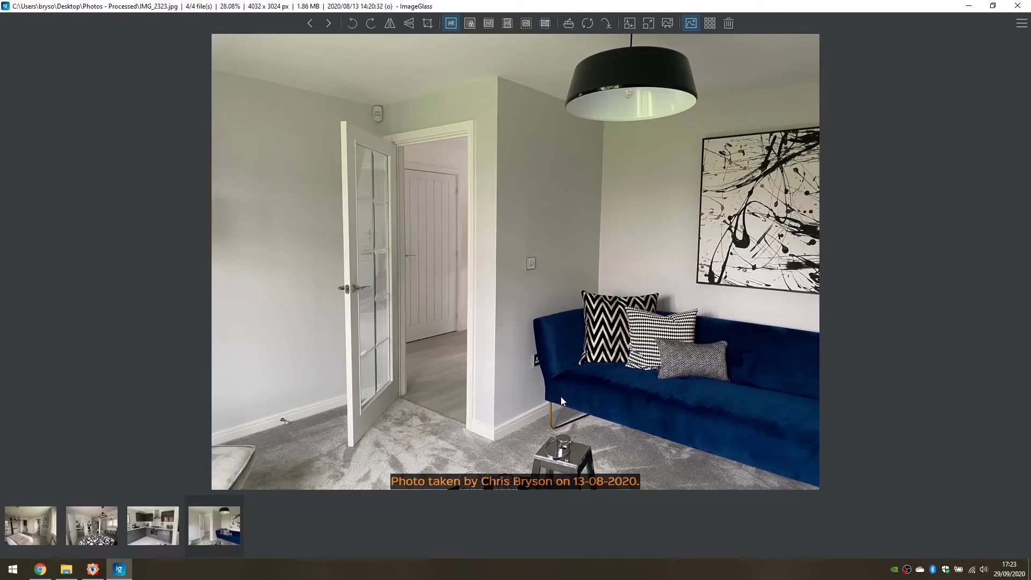
left_click(312, 24)
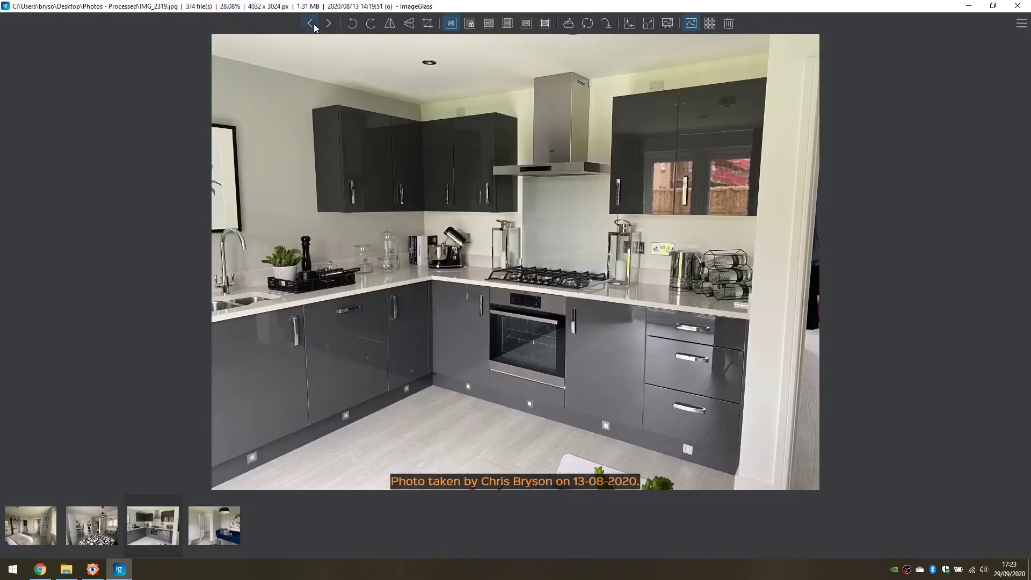
left_click(313, 24)
left_click(312, 24)
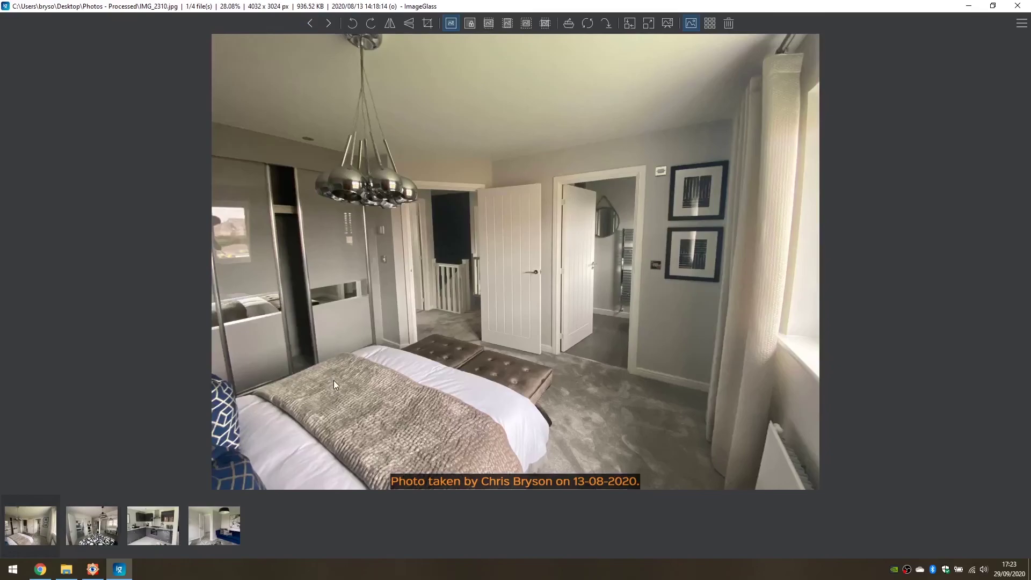